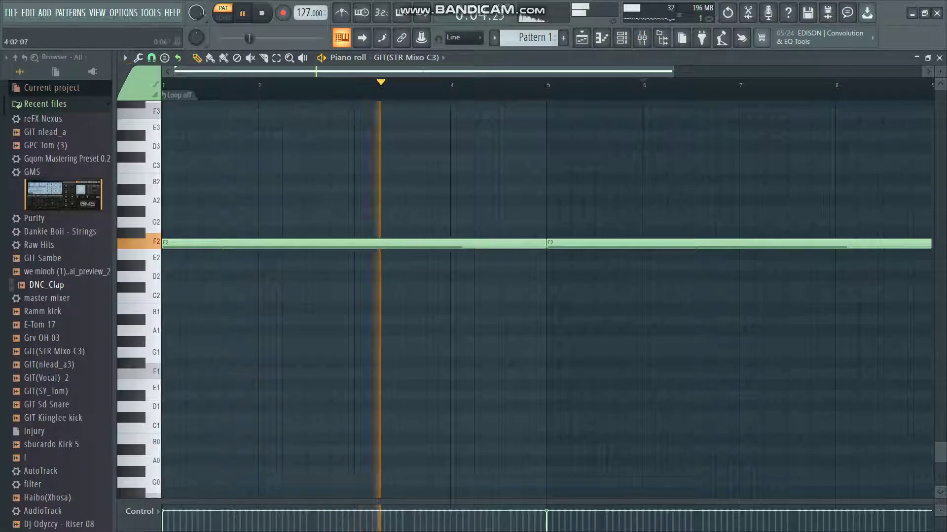
- Play the GIT(nlead_a3) channel with GIT(STR Mixo C3) muted, and view its sustained notes in the piano roll
{"action": "left_click", "coordinate": [621, 38]}
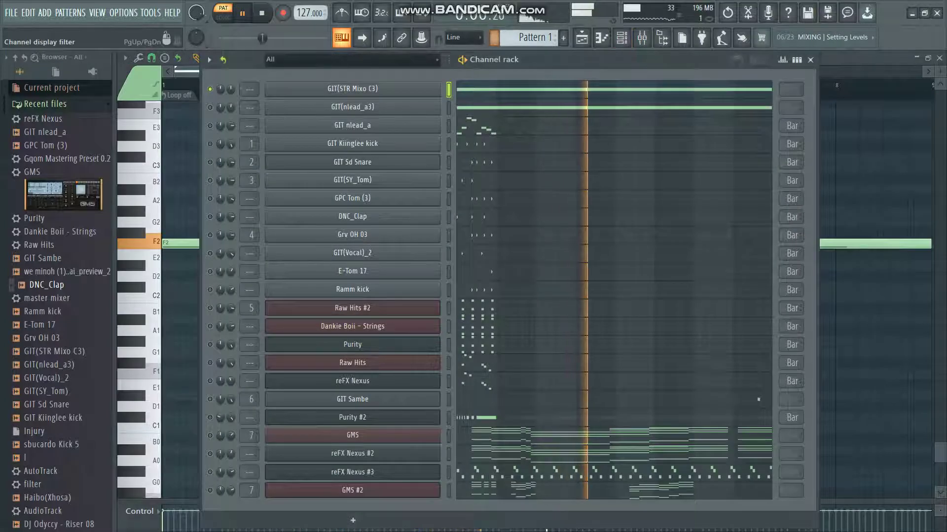
{"action": "left_click", "coordinate": [210, 107]}
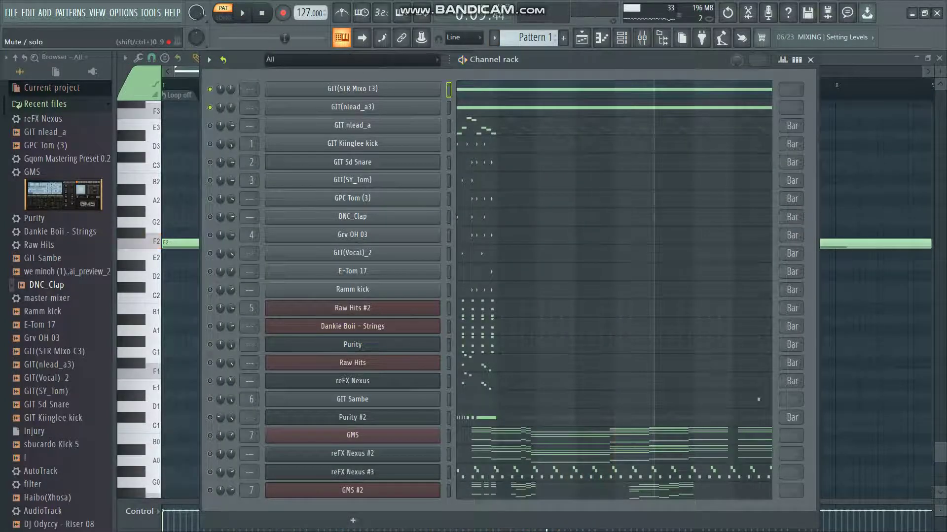
{"action": "left_click", "coordinate": [210, 89]}
{"action": "key", "text": "space"}
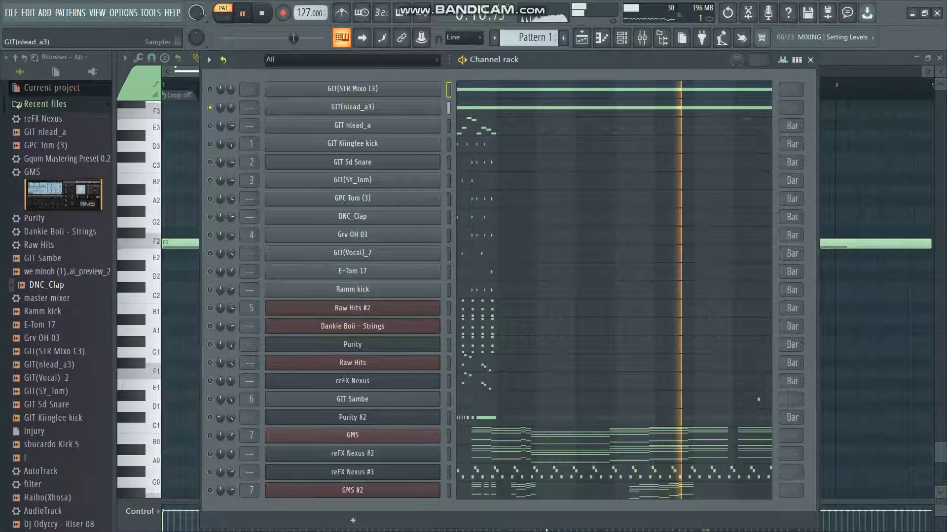
{"action": "left_click", "coordinate": [473, 107]}
{"action": "scroll", "coordinate": [473, 107], "scroll_direction": "up", "scroll_amount": 6}
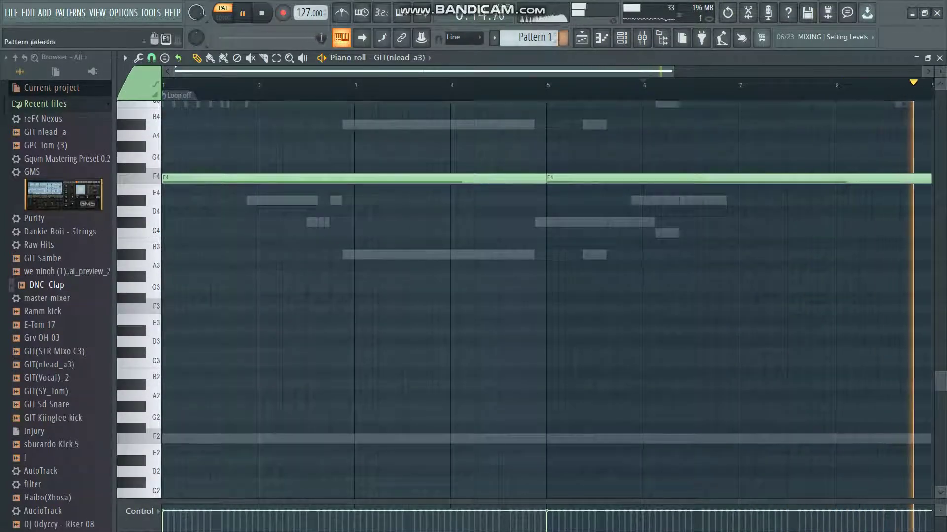
- Solo the GIT nlead_a channel and examine its melody notes around F6 to C#7 in the piano roll
{"action": "left_click", "coordinate": [622, 38]}
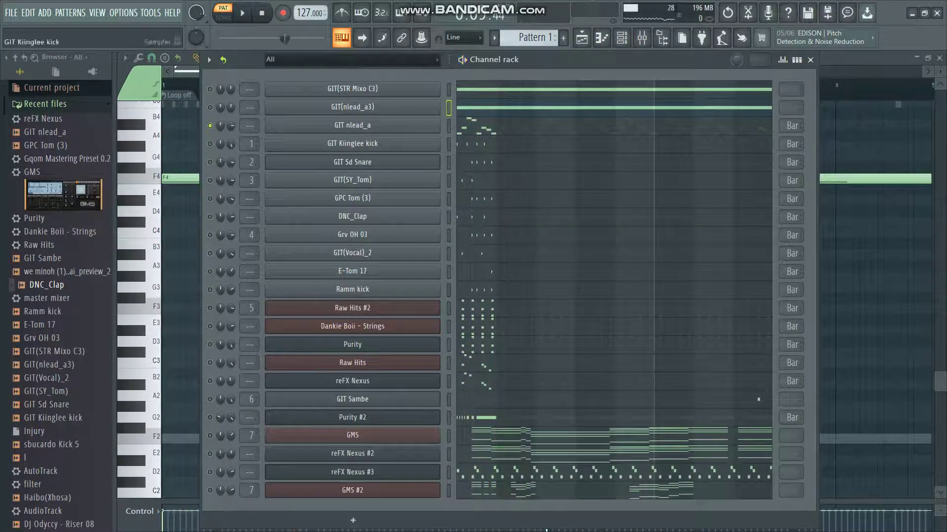
{"action": "left_click", "coordinate": [488, 107]}
{"action": "left_click", "coordinate": [485, 125]}
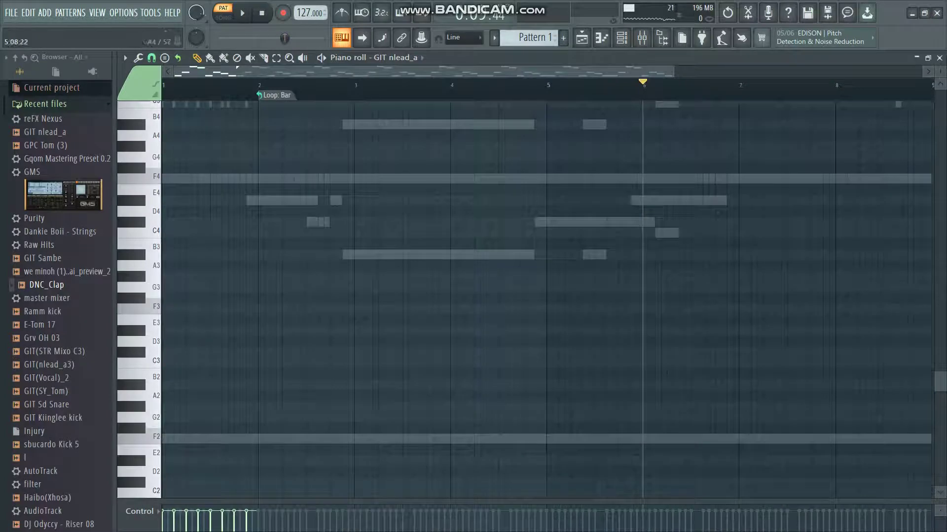
{"action": "scroll", "coordinate": [542, 200], "scroll_direction": "up", "scroll_amount": 8}
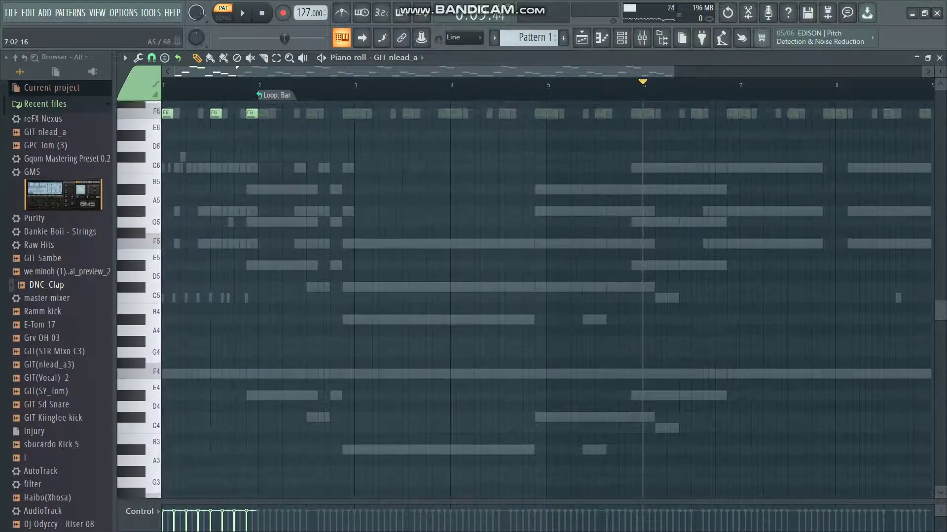
{"action": "scroll", "coordinate": [542, 199], "scroll_direction": "up", "scroll_amount": 3}
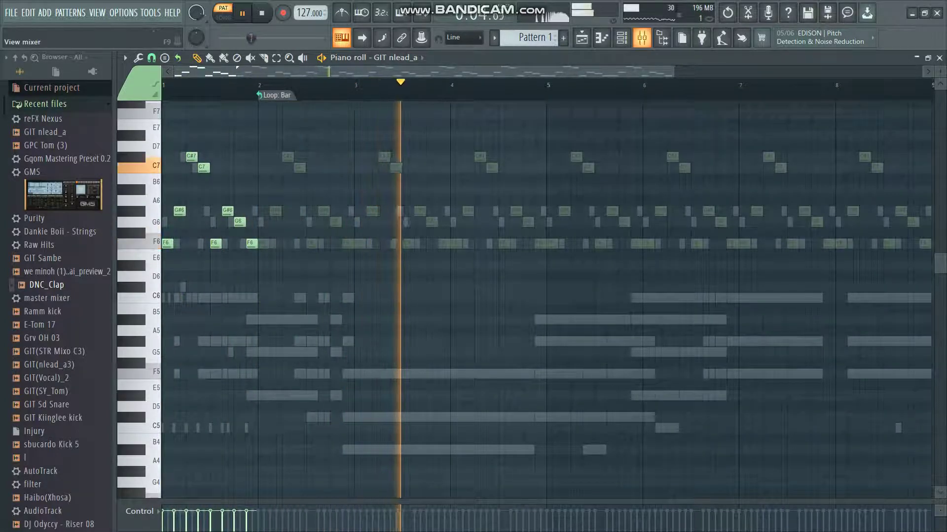
- Audition the percussion channels in the channel rack one at a time, from GIT Kiinglee kick down to GIT(Vocal)_2
{"action": "key", "text": "F6"}
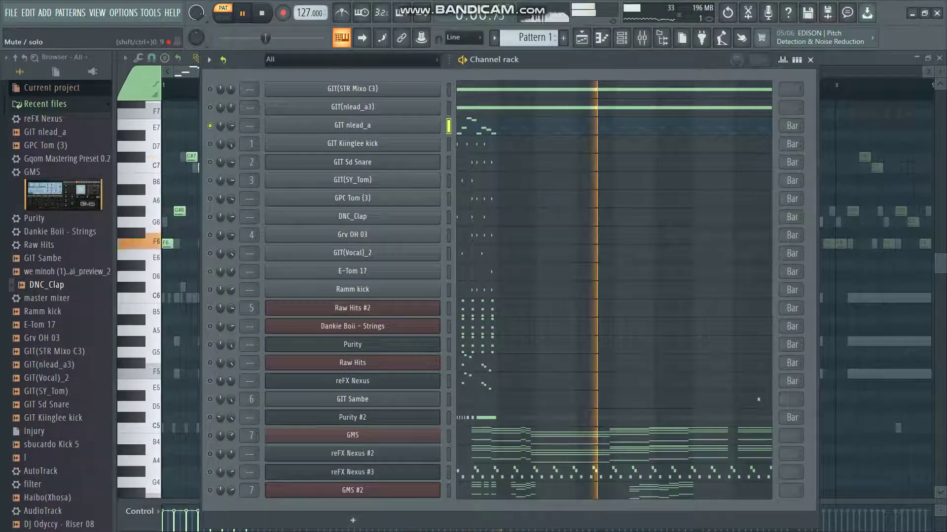
{"action": "right_click", "coordinate": [210, 144]}
{"action": "key", "text": "space"}
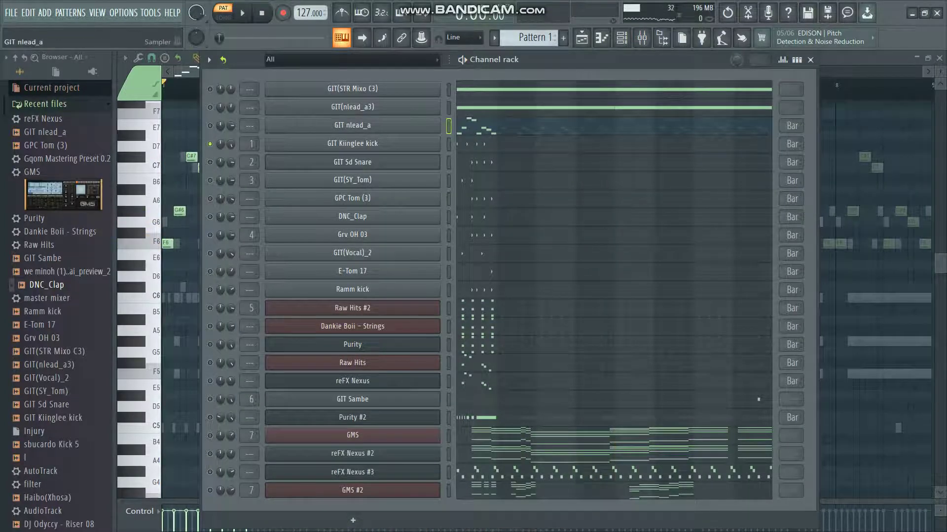
{"action": "key", "text": "space"}
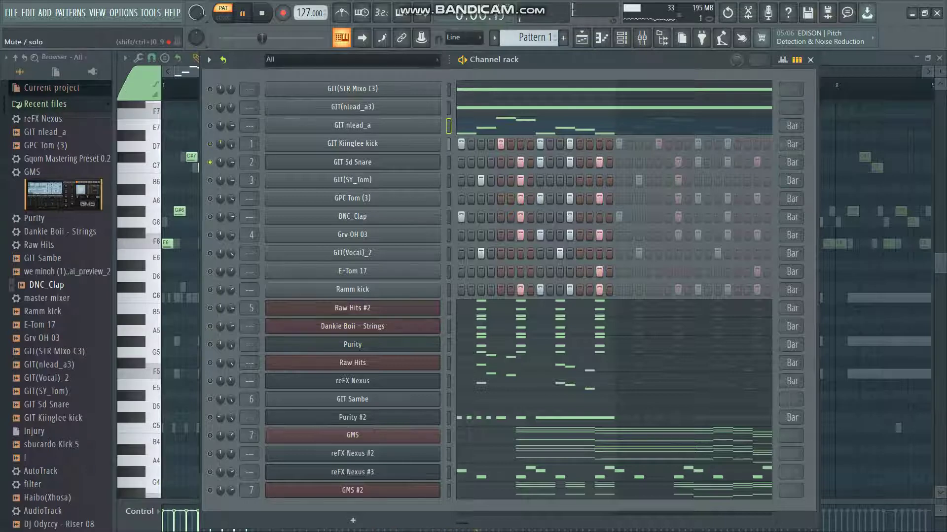
{"action": "key", "text": "space"}
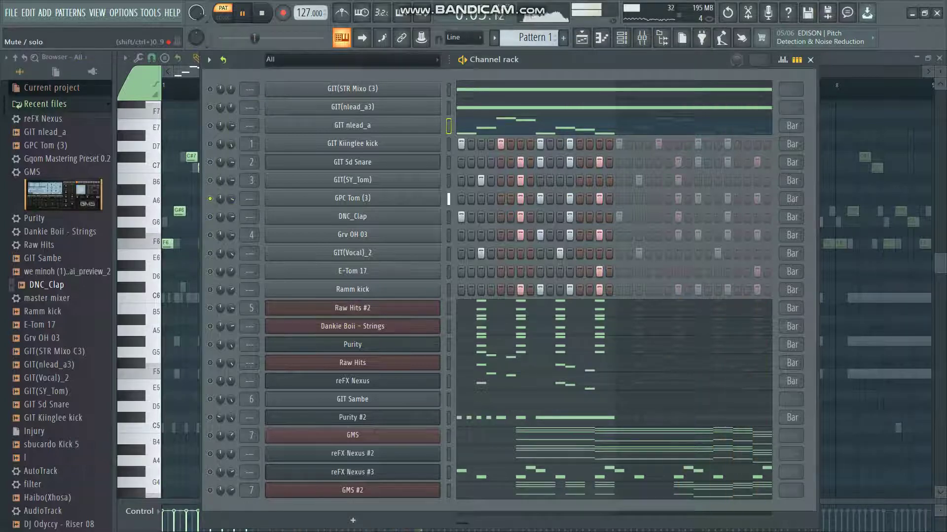
{"action": "key", "text": "space"}
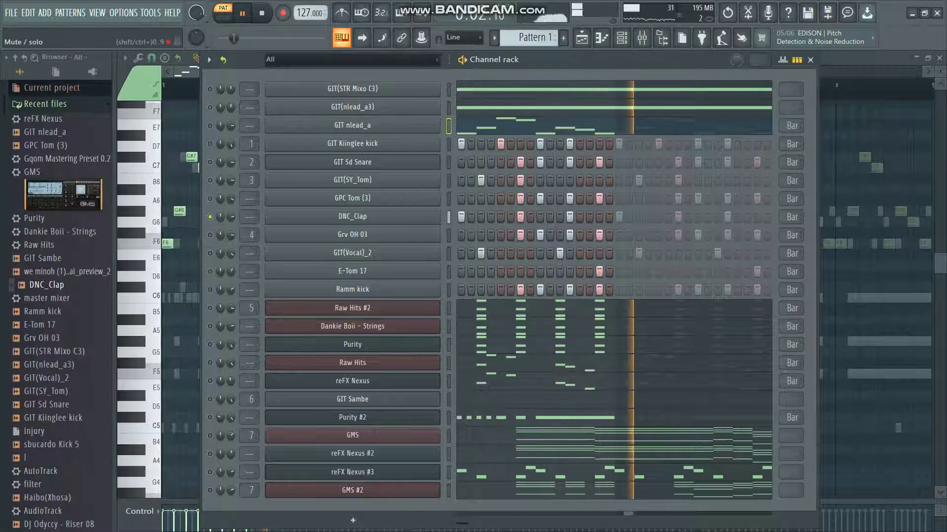
{"action": "key", "text": "space"}
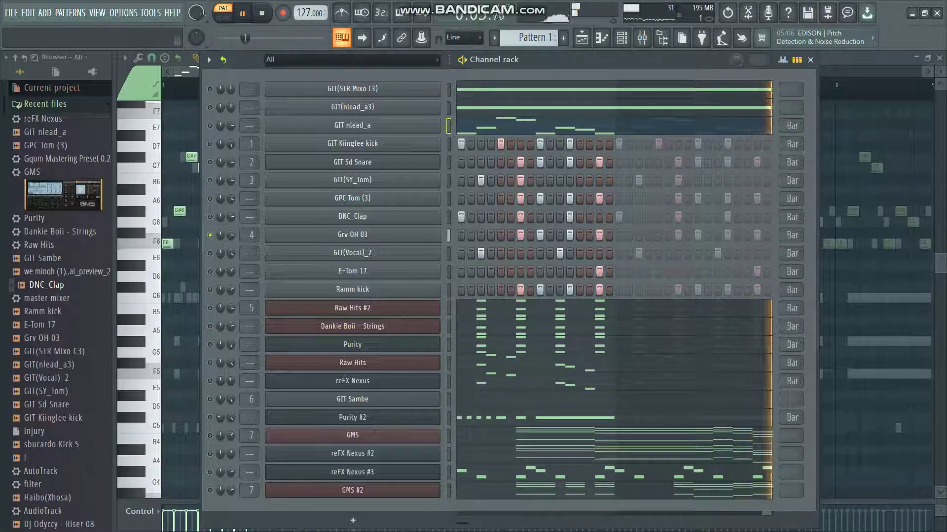
{"action": "key", "text": "space"}
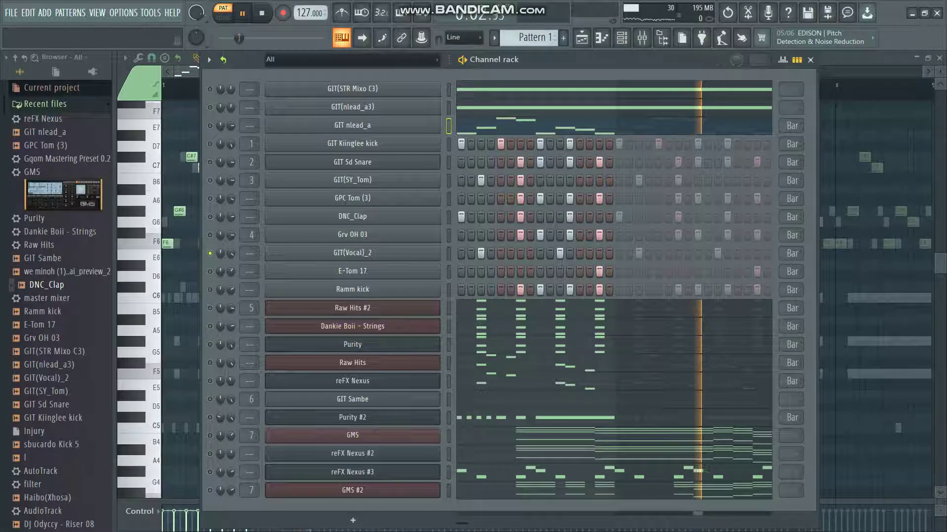
{"action": "key", "text": "space"}
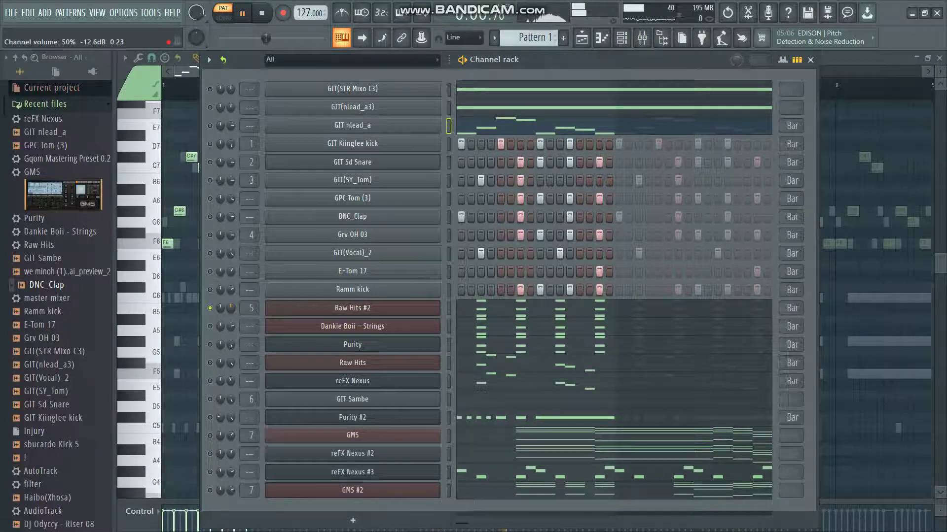
- Examine the Raw Hits #2 chords in the piano roll, and play them layered with Dankie Boii - Strings
{"action": "left_click", "coordinate": [500, 308]}
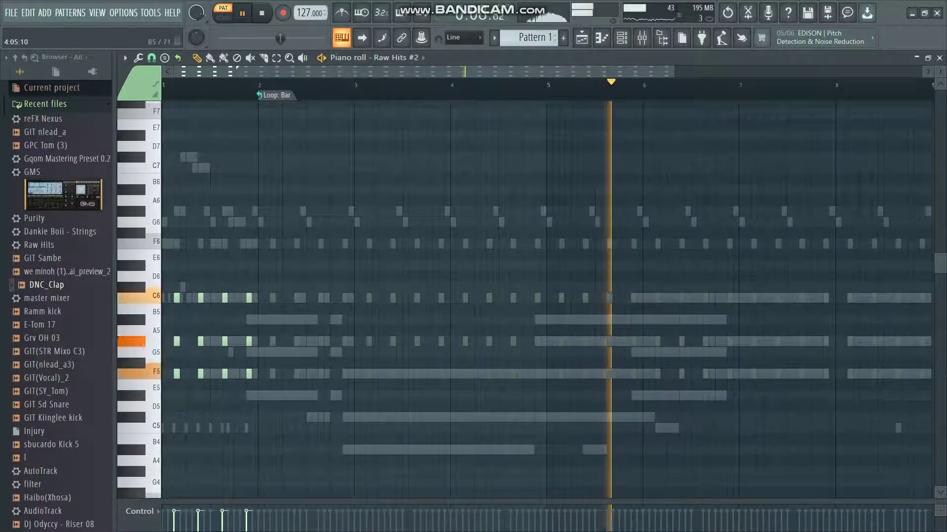
{"action": "left_click_drag", "start_coordinate": [673, 72], "coordinate": [447, 71]}
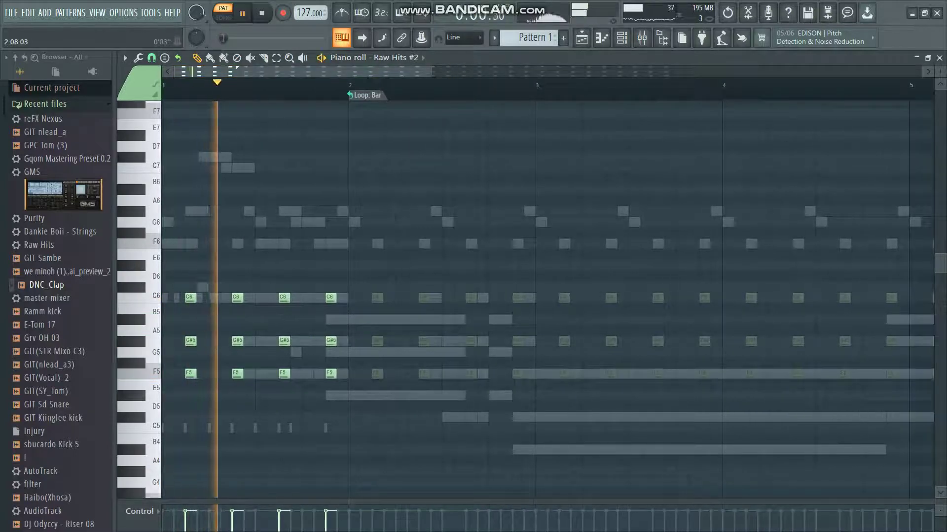
{"action": "key", "text": "F6"}
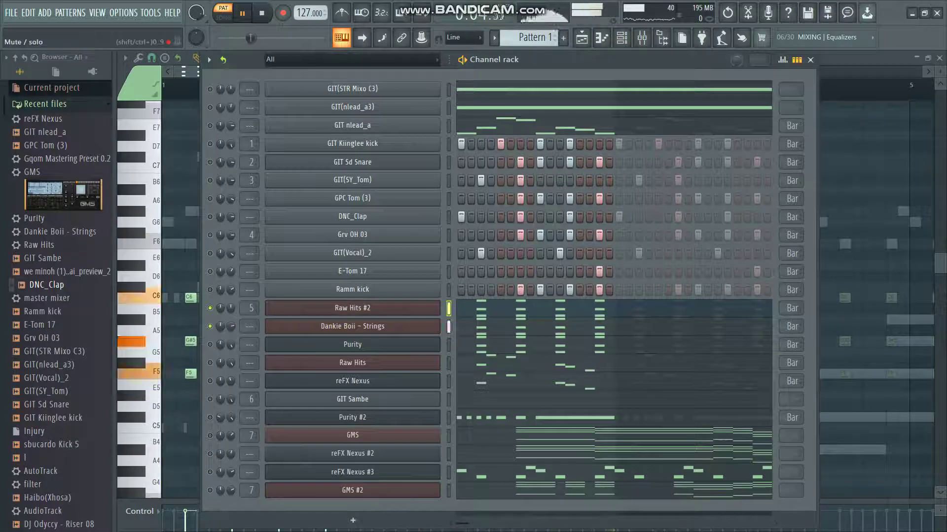
{"action": "key", "text": "space"}
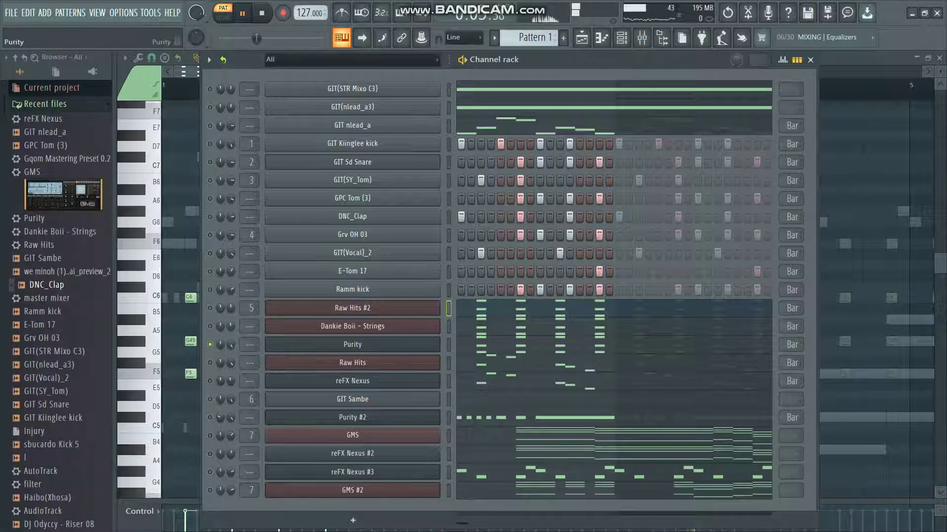
- Select the Purity channel and view its chord notes in the piano roll before returning to the channel rack
{"action": "left_click", "coordinate": [353, 344]}
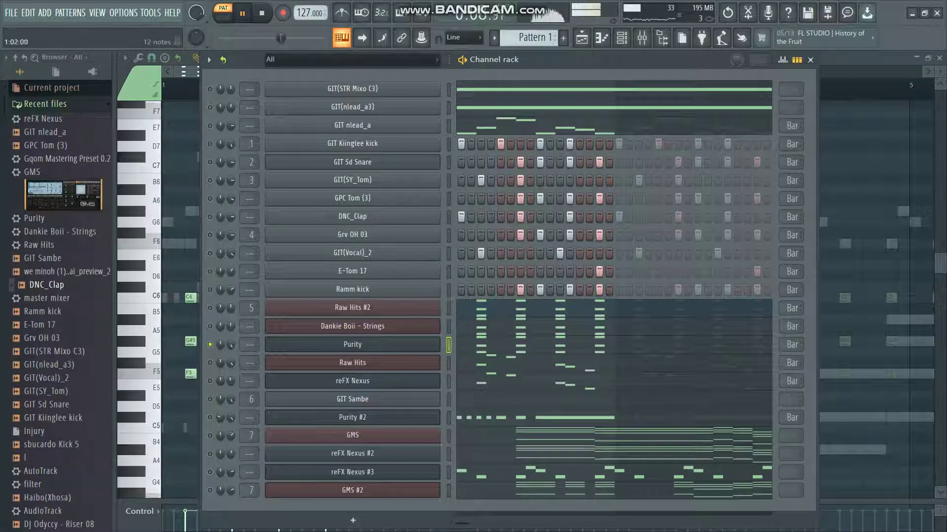
{"action": "left_click", "coordinate": [468, 349]}
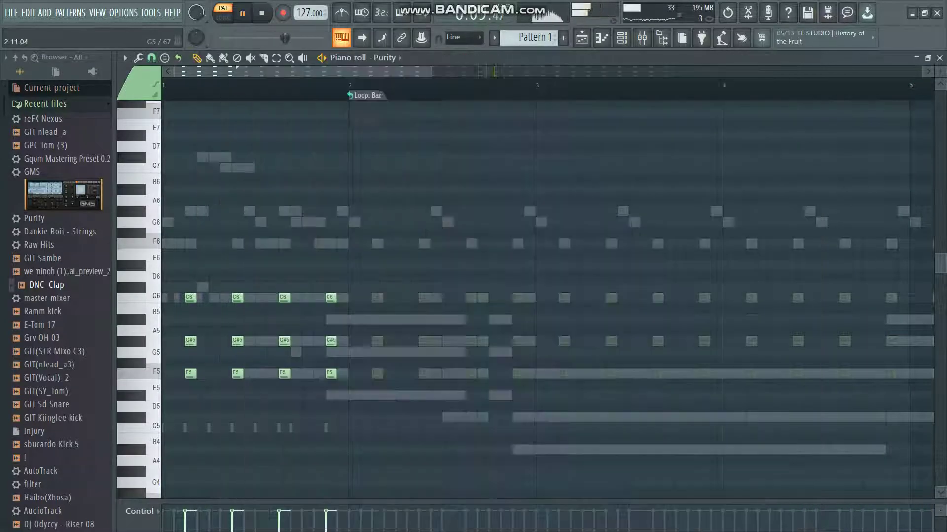
{"action": "key", "text": "F6"}
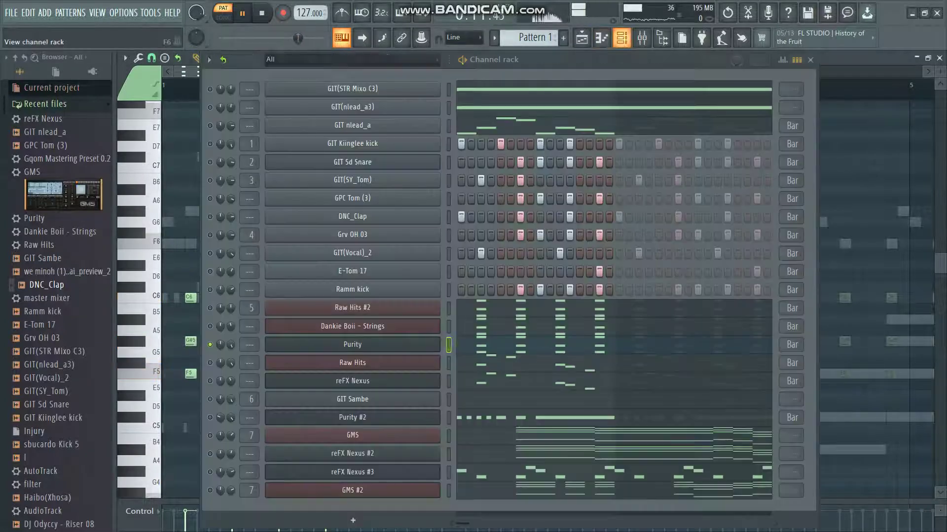
- Play the Raw Hits channel soloed and examine its melody notes in the piano roll
{"action": "key", "text": "space"}
{"action": "key", "text": "space"}
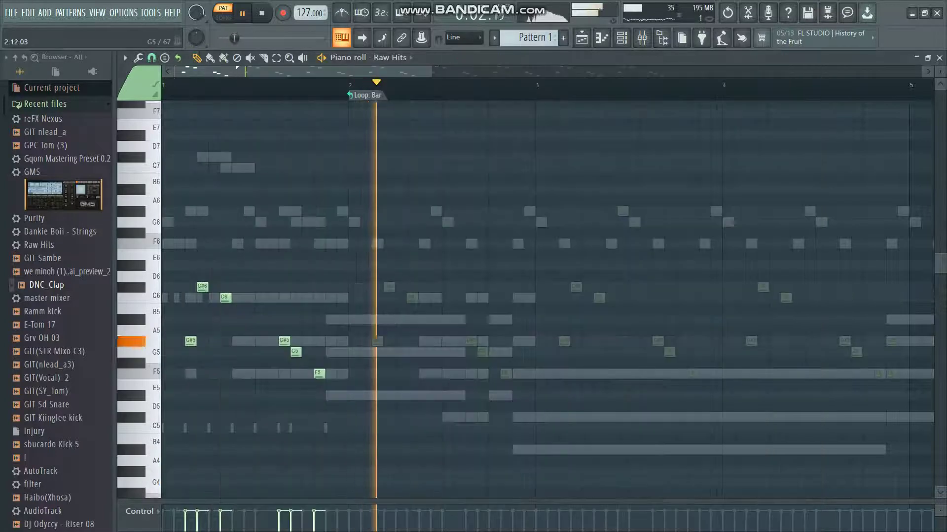
{"action": "left_click", "coordinate": [478, 356]}
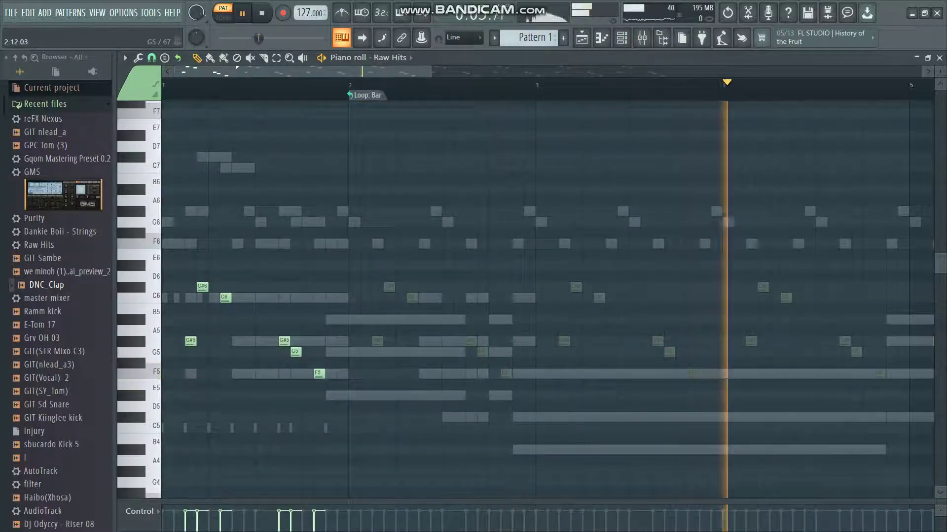
{"action": "key", "text": "F6"}
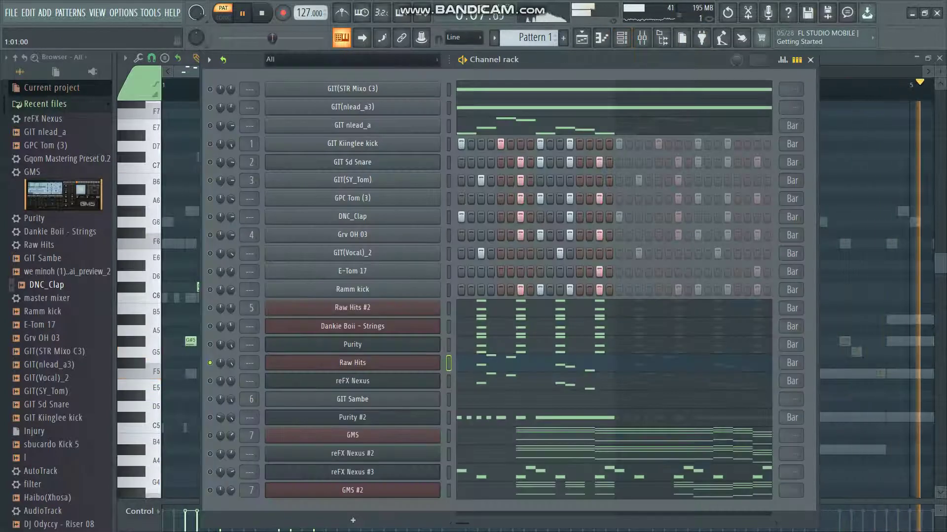
- Play the reFX Nexus channel on its own and examine its melody notes in the piano roll
{"action": "key", "text": "space"}
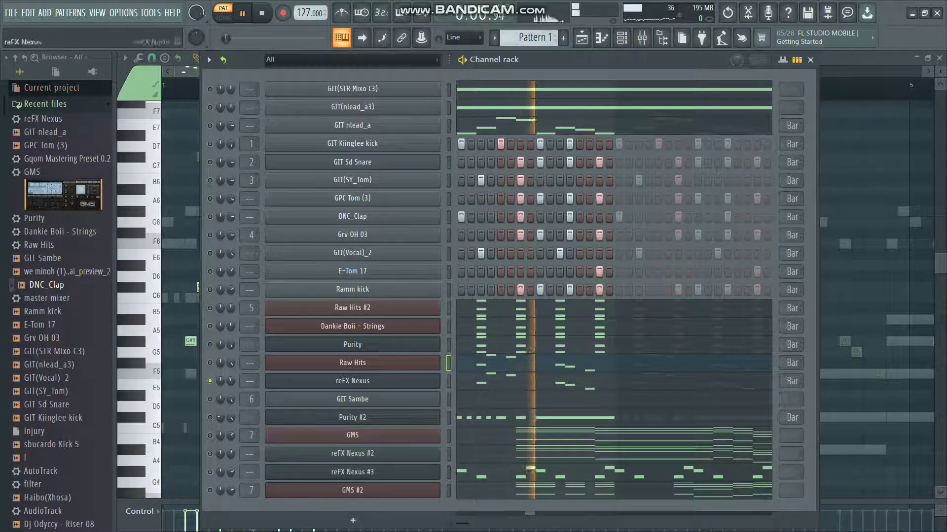
{"action": "key", "text": "F6"}
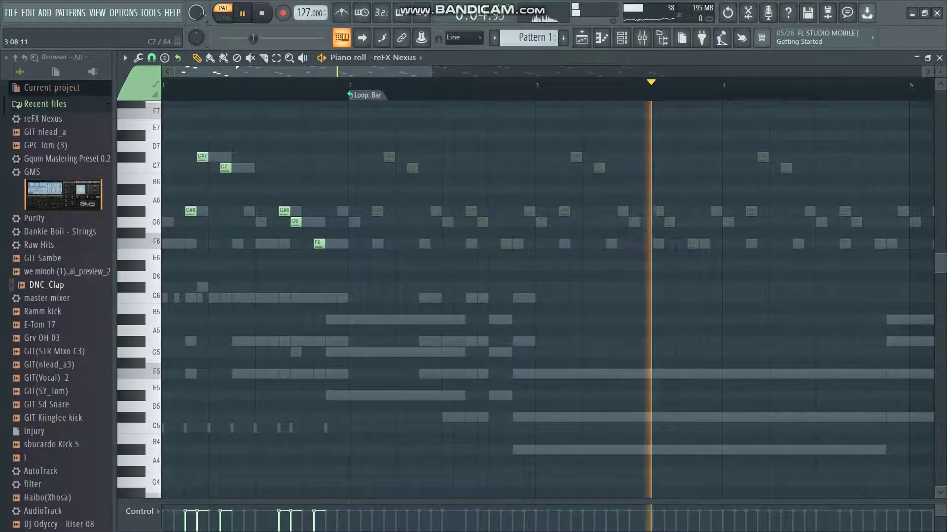
{"action": "key", "text": "F6"}
- Audition the Purity #2 channel on its own and view its repeated C6 notes in the piano roll
{"action": "left_click", "coordinate": [210, 363]}
{"action": "left_click", "coordinate": [210, 400]}
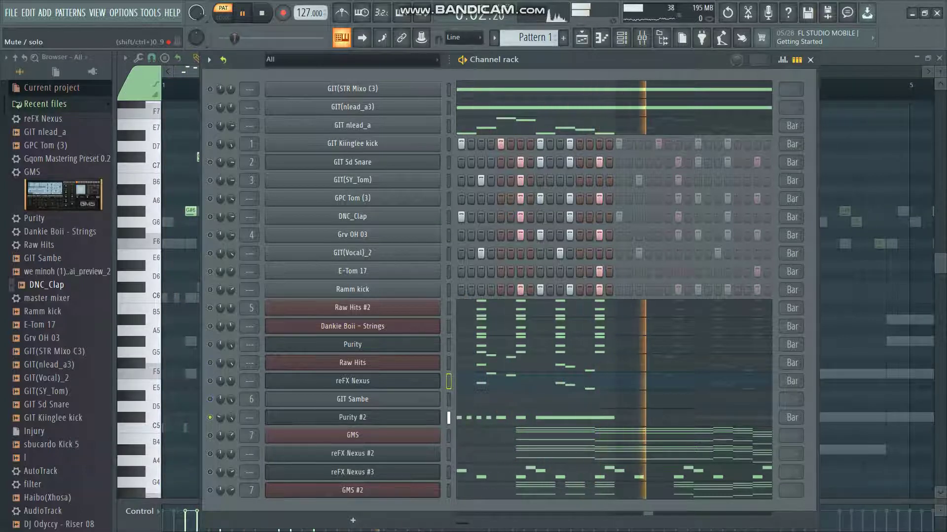
{"action": "key", "text": "F6"}
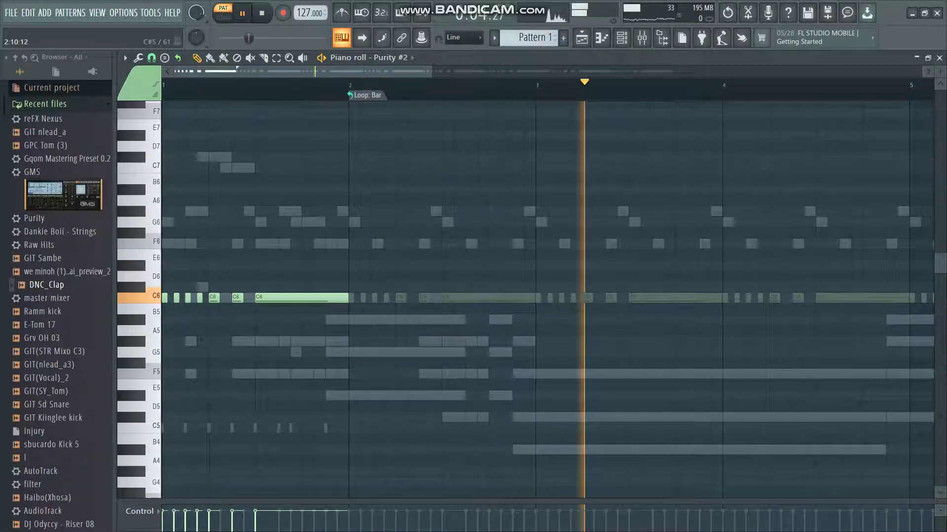
- Solo GMS and GMS #2 in turn, and view the chord notes of GMS #2 in the piano roll
{"action": "left_click", "coordinate": [621, 38]}
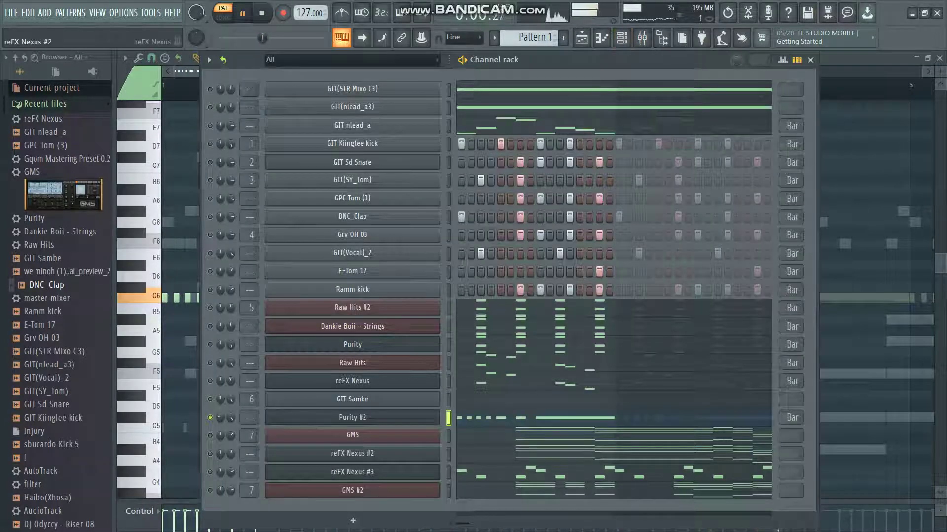
{"action": "left_click", "coordinate": [210, 436]}
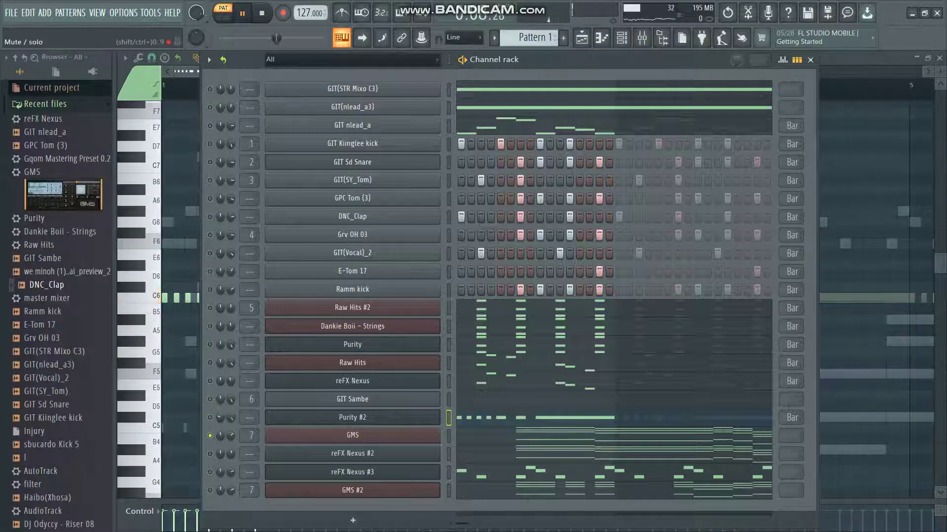
{"action": "key", "text": "space"}
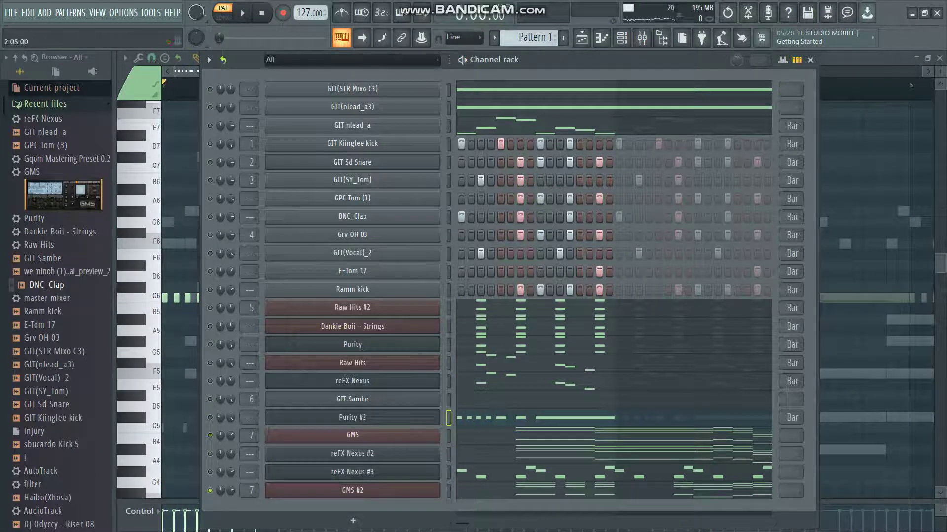
{"action": "left_click", "coordinate": [797, 60]}
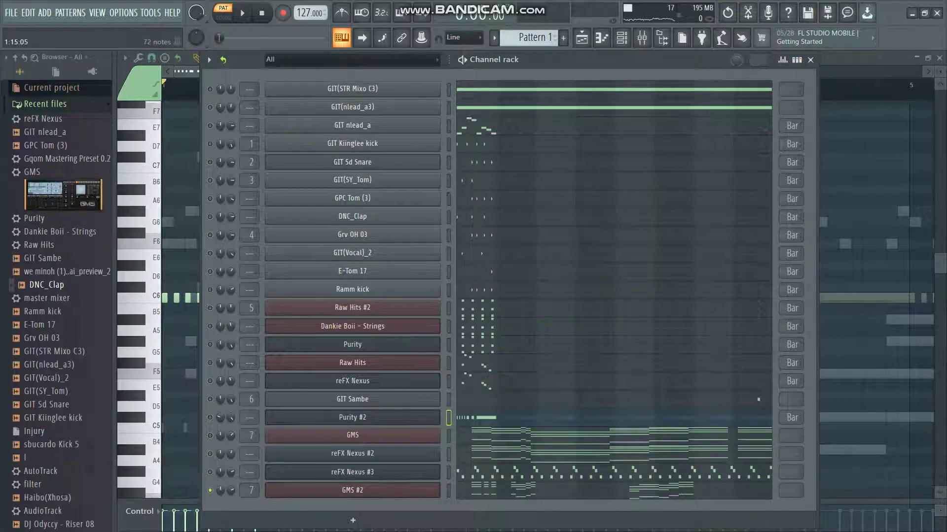
{"action": "left_click", "coordinate": [491, 490]}
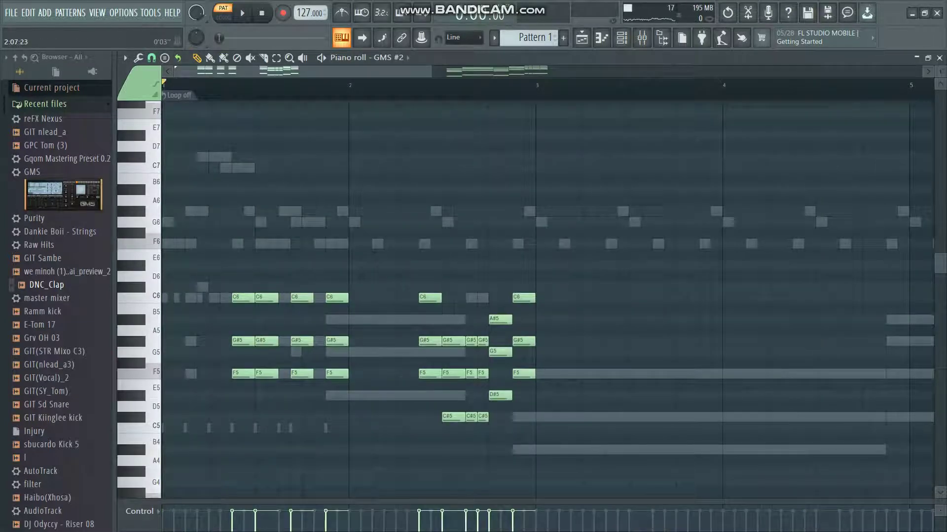
- Play reFX Nexus #3 soloed, examining its repeating notes in the piano roll and its preset in the instrument window
{"action": "key", "text": "space"}
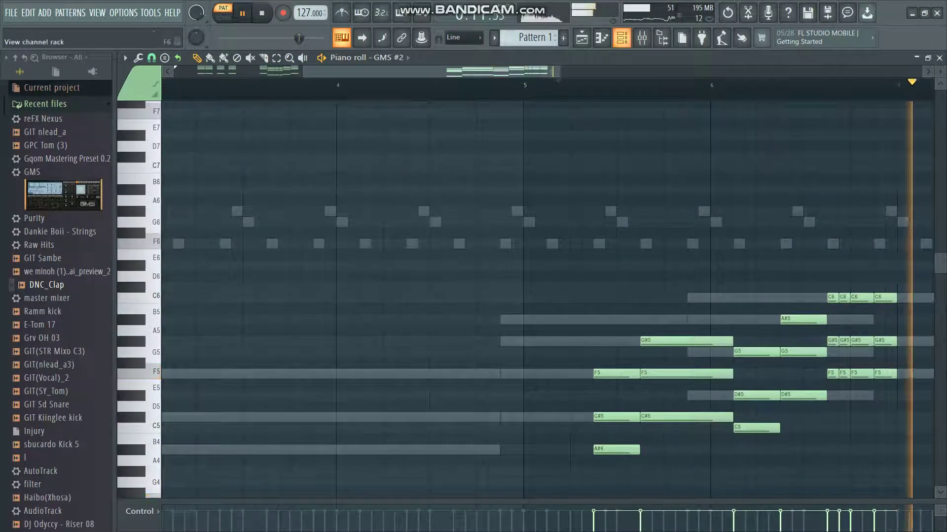
{"action": "key", "text": "F6"}
{"action": "right_click", "coordinate": [210, 472]}
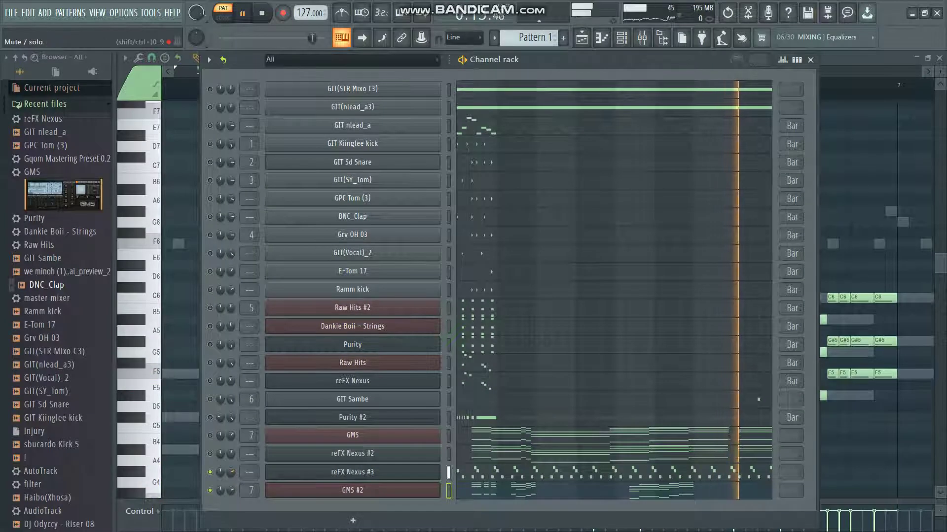
{"action": "left_click", "coordinate": [464, 472]}
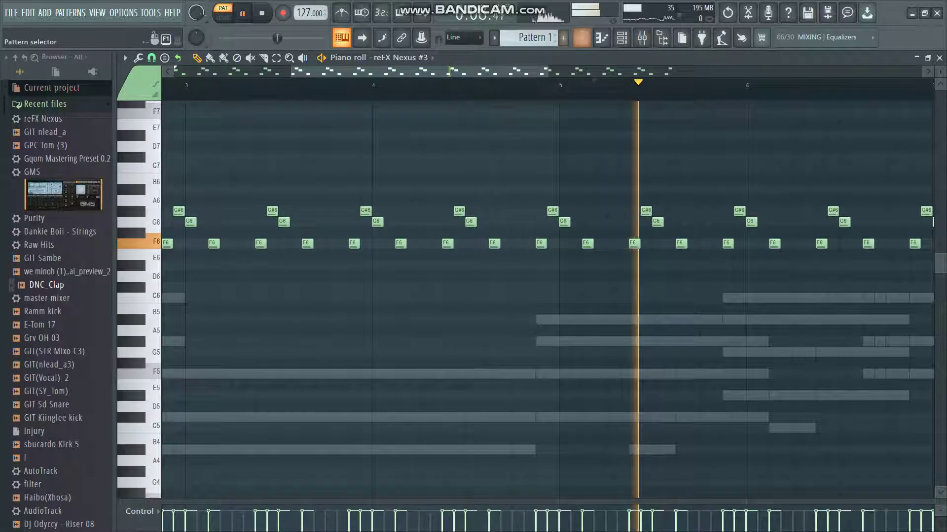
{"action": "left_click", "coordinate": [621, 38]}
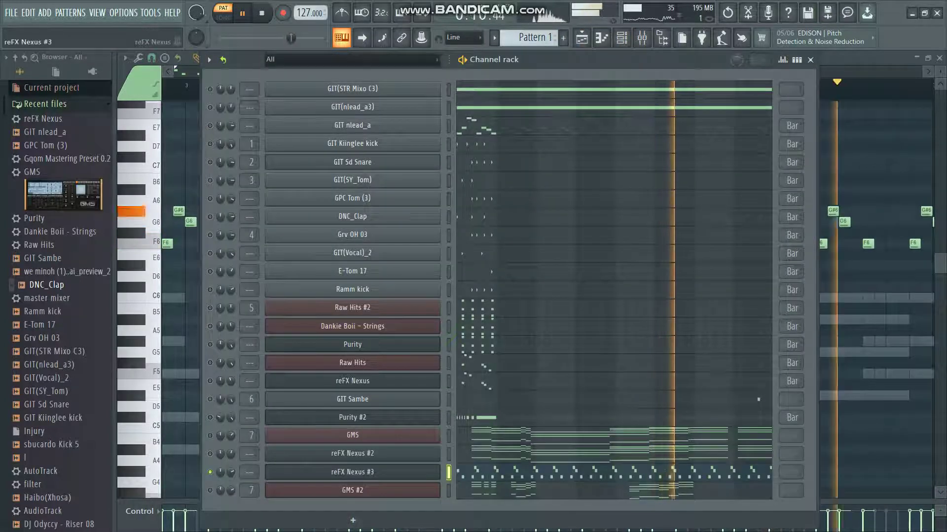
{"action": "left_click", "coordinate": [352, 471]}
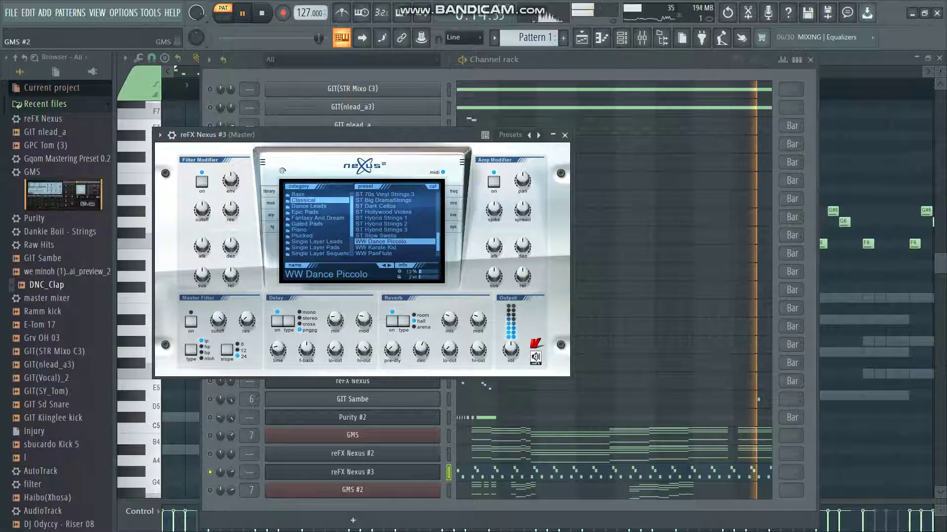
- Solo GMS #2 and look up its Viral TE preset in the Basses bank of the presets library
{"action": "right_click", "coordinate": [210, 490]}
{"action": "left_click", "coordinate": [352, 490]}
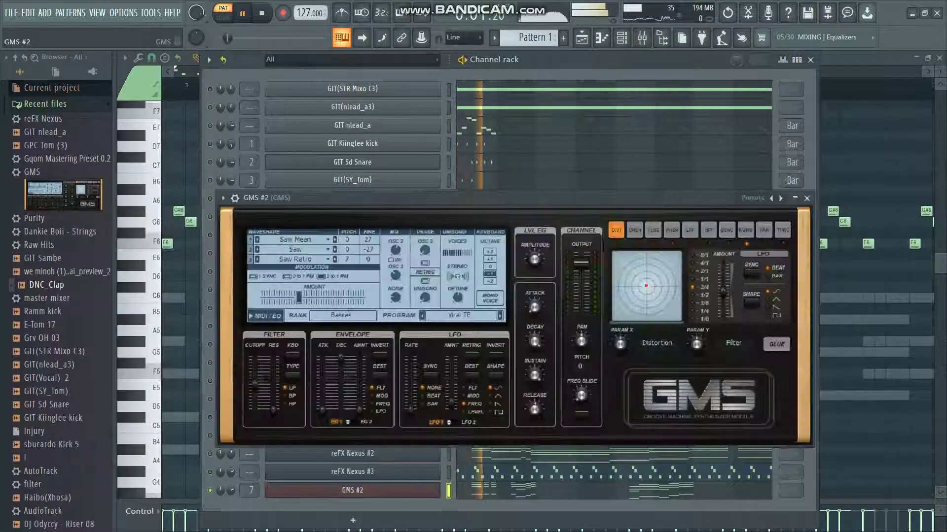
{"action": "left_click", "coordinate": [459, 315]}
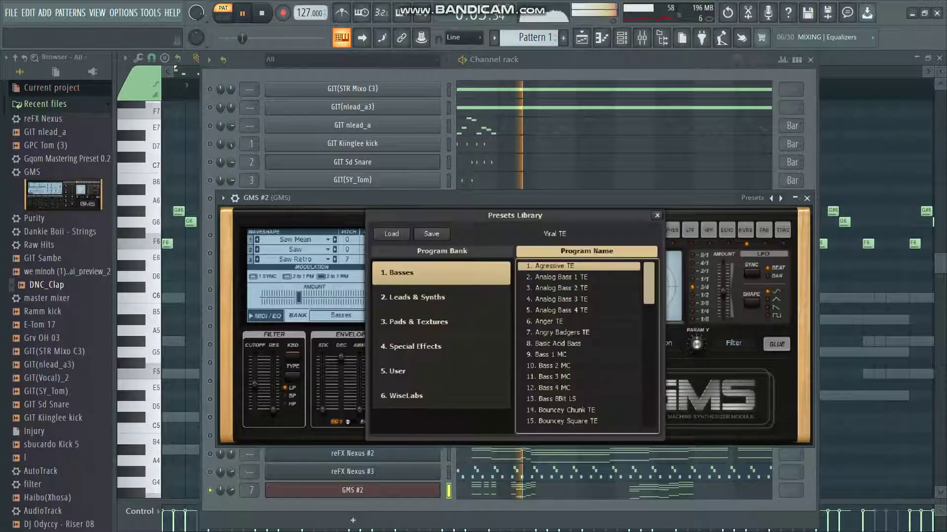
{"action": "left_click_drag", "start_coordinate": [648, 277], "coordinate": [648, 400]}
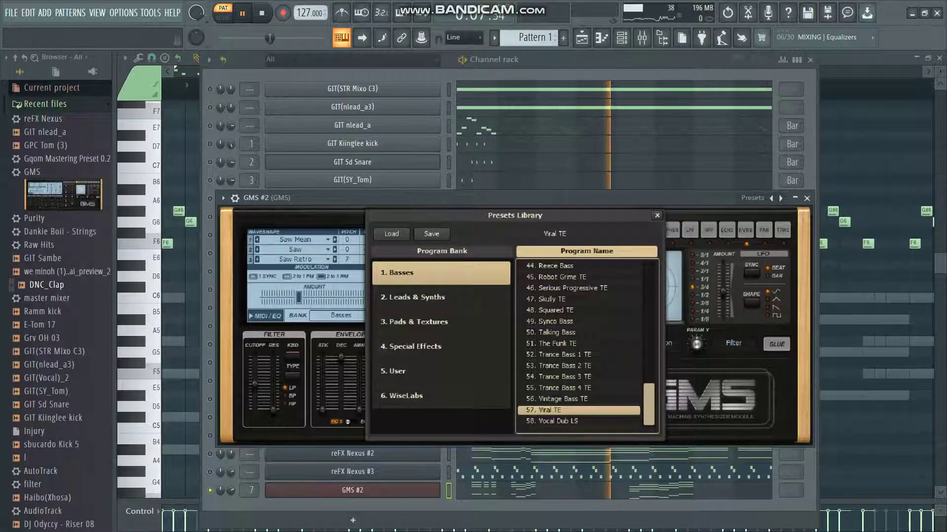
{"action": "key", "text": "Escape"}
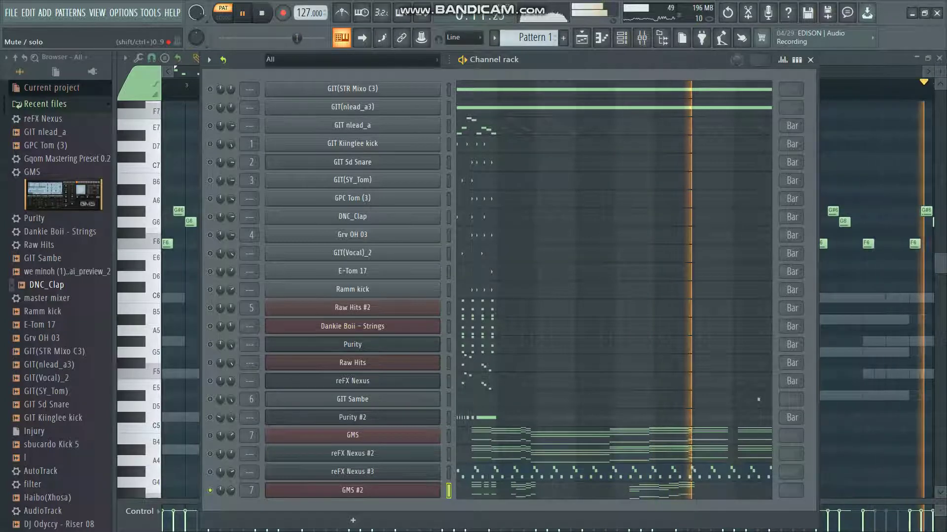
- Play the GMS channel soloed and examine its full chord progression across eight bars in the piano roll
{"action": "key", "text": "ctrl+s"}
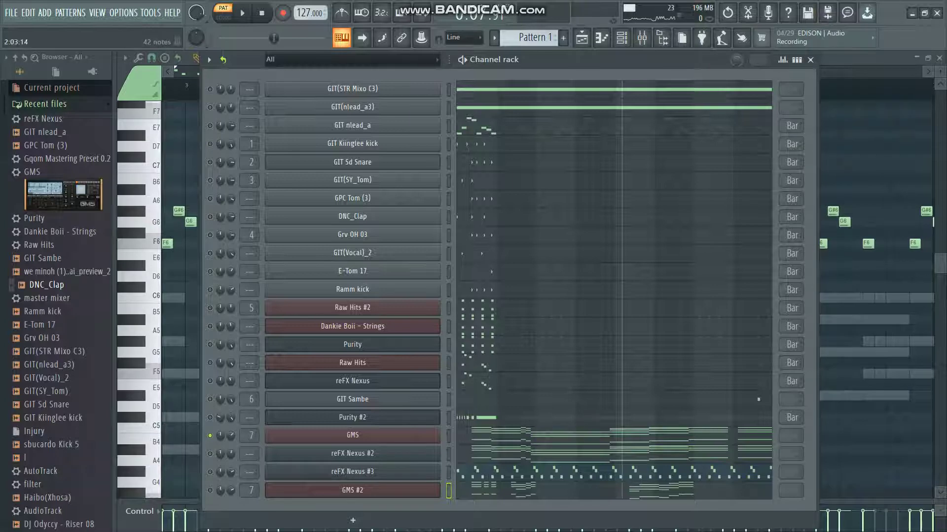
{"action": "left_click", "coordinate": [471, 436]}
{"action": "left_click_drag", "start_coordinate": [508, 71], "coordinate": [339, 71]}
{"action": "scroll", "coordinate": [547, 295], "scroll_direction": "down", "scroll_amount": 3}
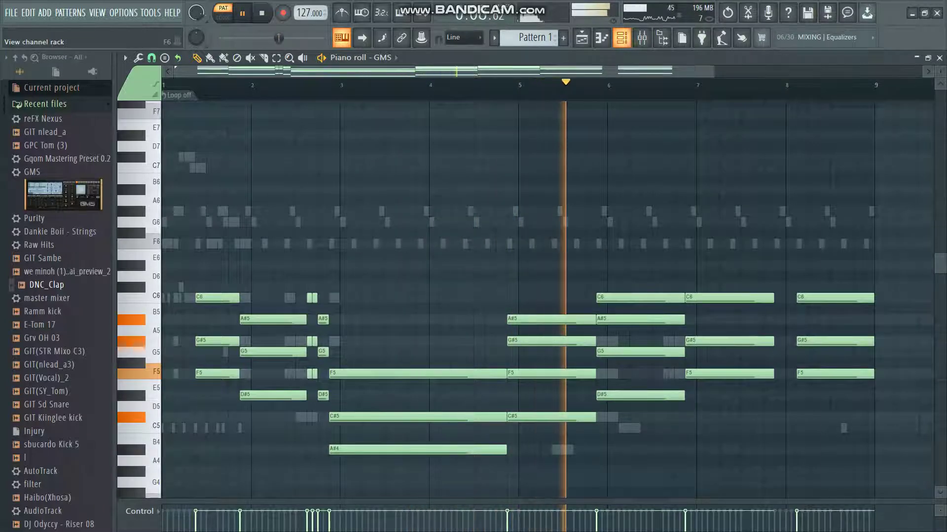
- Solo reFX Nexus #2, check its preset in the instrument window, and view its chord notes in the piano roll
{"action": "key", "text": "F6"}
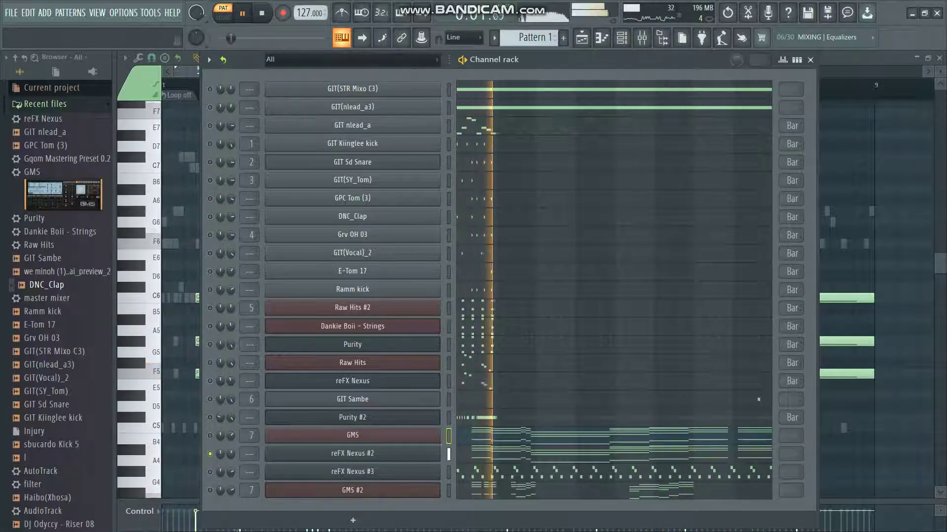
{"action": "left_click", "coordinate": [352, 453]}
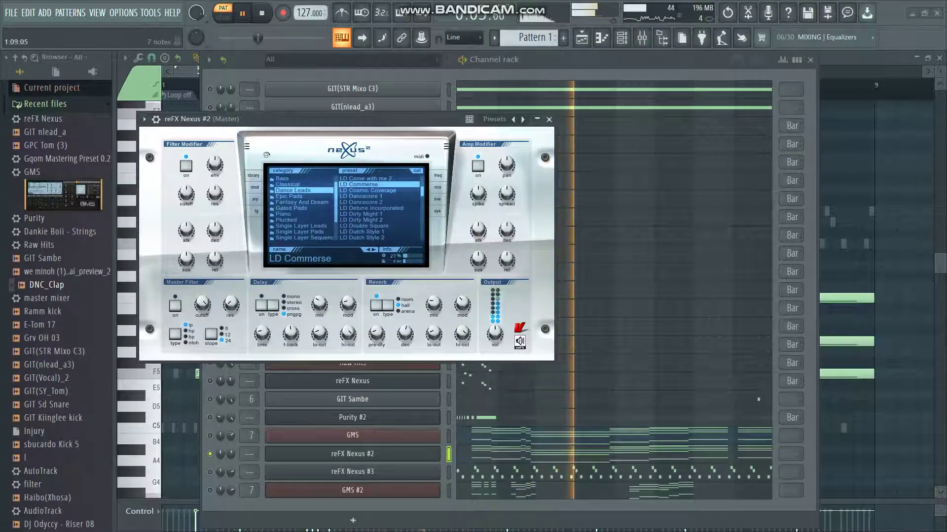
{"action": "left_click", "coordinate": [477, 453]}
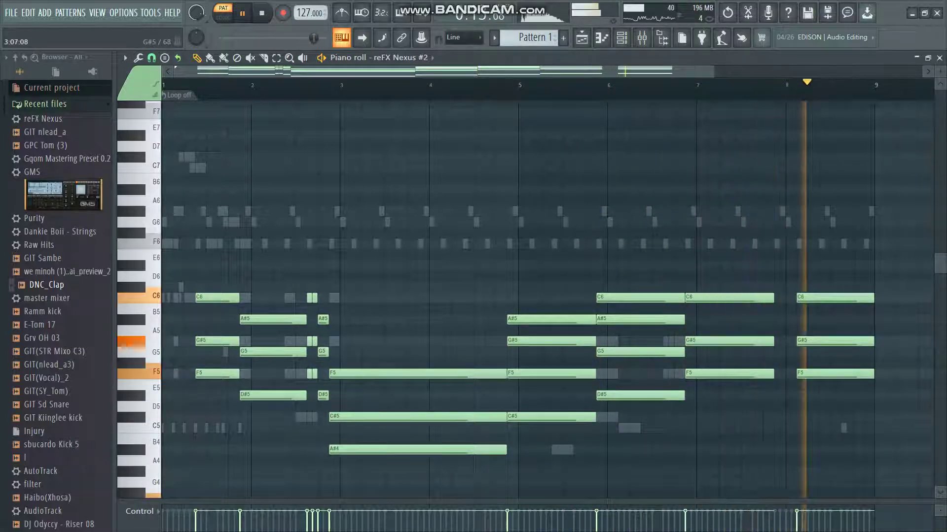
- Add a G#5 note at 3:07:00 lasting 0:12:00 to reFX Nexus #2, followed by an A#5 note reaching the next chord
{"action": "left_click", "coordinate": [374, 341]}
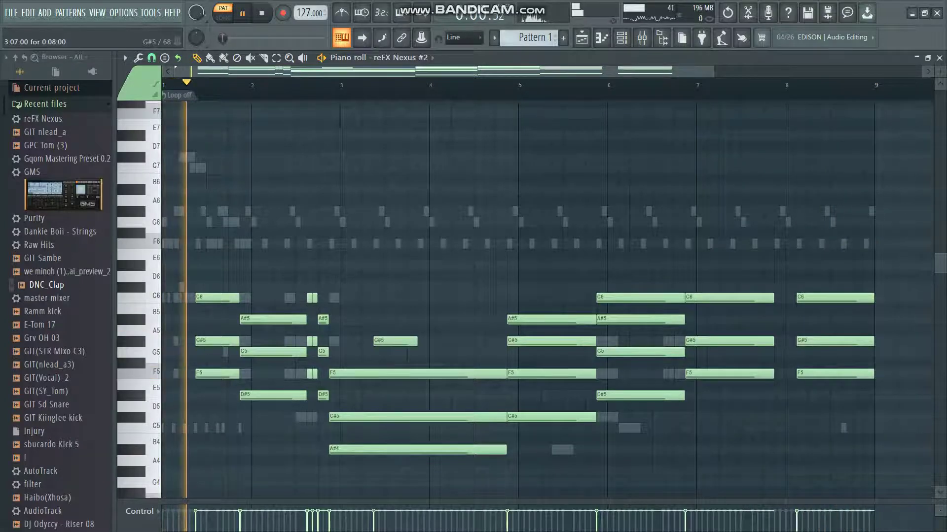
{"action": "left_click_drag", "start_coordinate": [416, 341], "coordinate": [439, 341]}
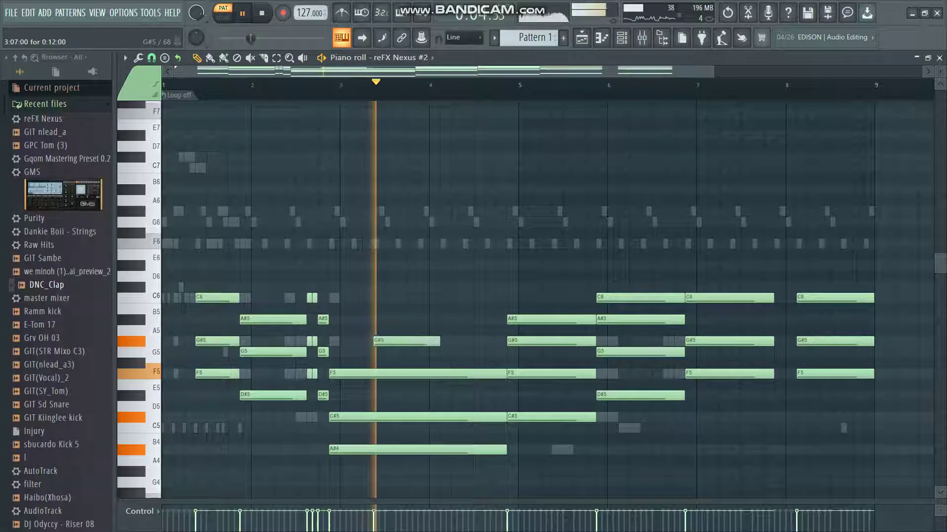
{"action": "left_click", "coordinate": [442, 320]}
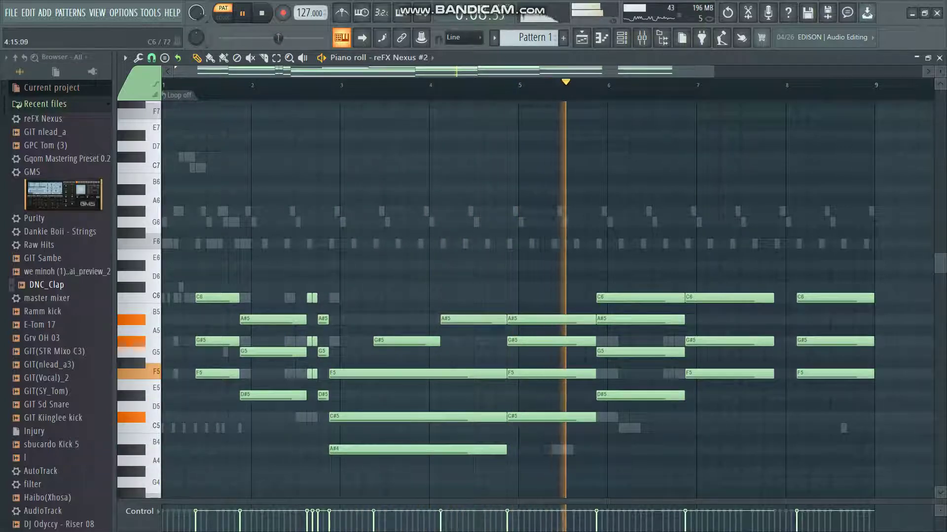
- Top the last four chords with C#6, D#6 and two F6 notes, matching each note's length to its chord
{"action": "left_click", "coordinate": [510, 286]}
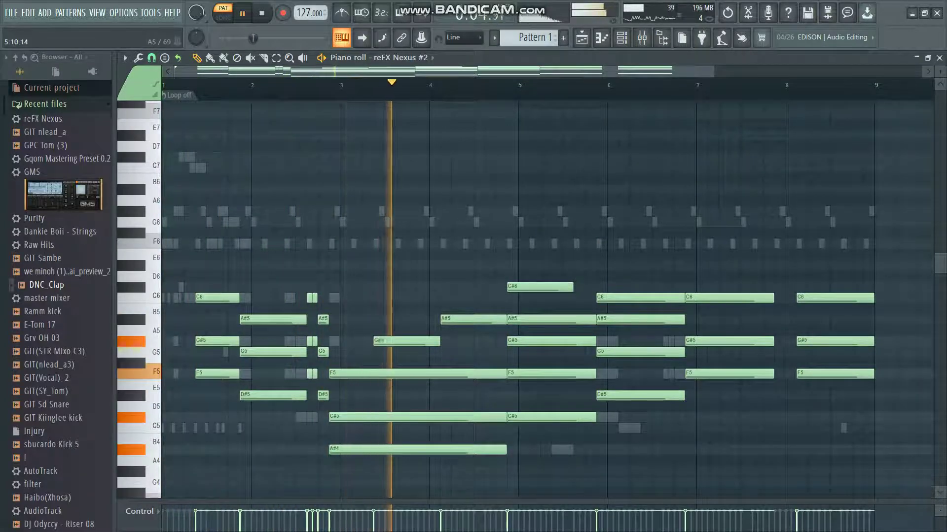
{"action": "left_click_drag", "start_coordinate": [571, 287], "coordinate": [595, 286]}
{"action": "left_click", "coordinate": [598, 265]}
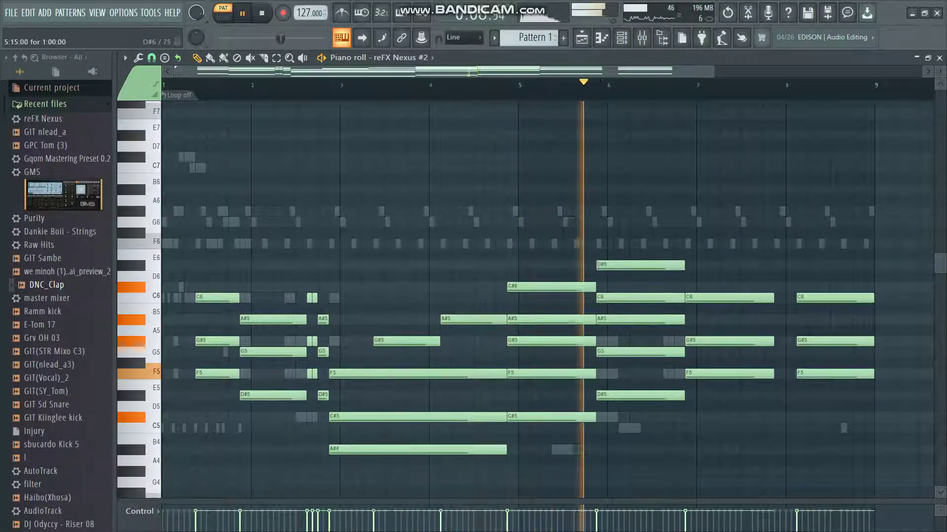
{"action": "left_click", "coordinate": [689, 244]}
{"action": "left_click", "coordinate": [800, 244]}
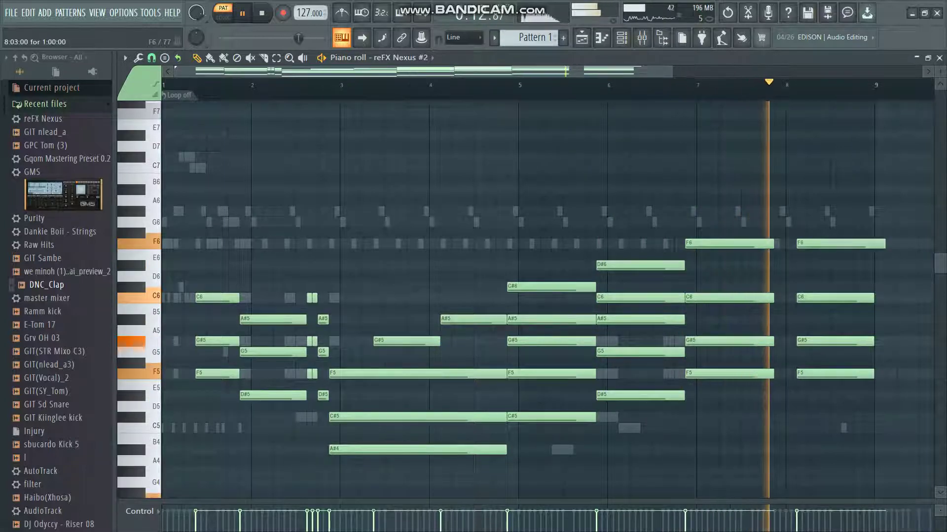
{"action": "left_click_drag", "start_coordinate": [884, 243], "coordinate": [873, 243]}
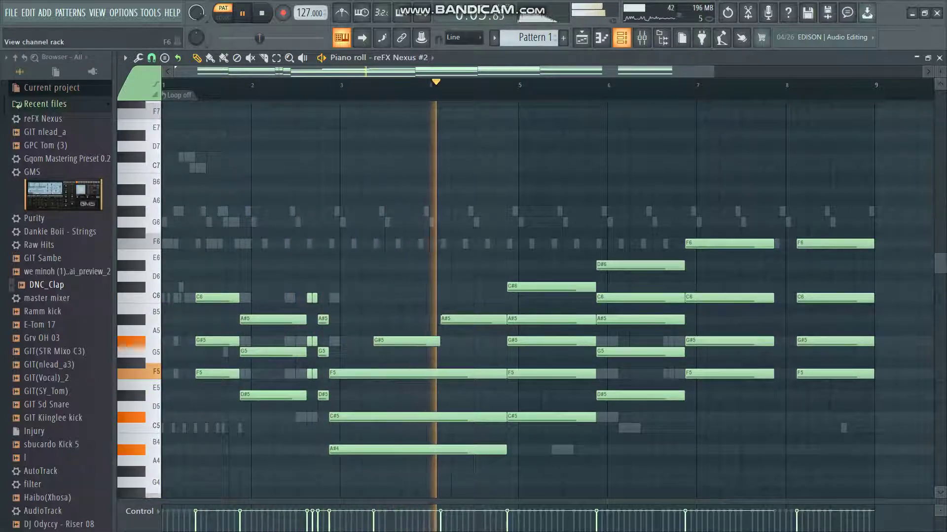
- Restart the pattern with few channels and layer in GIT(STR Mixo C3), GIT(nlead_a3), the kick, Grv OH 03, GIT(Vocal)_2, E-Tom 17, Raw Hits #2 and Purity #2
{"action": "key", "text": "F6"}
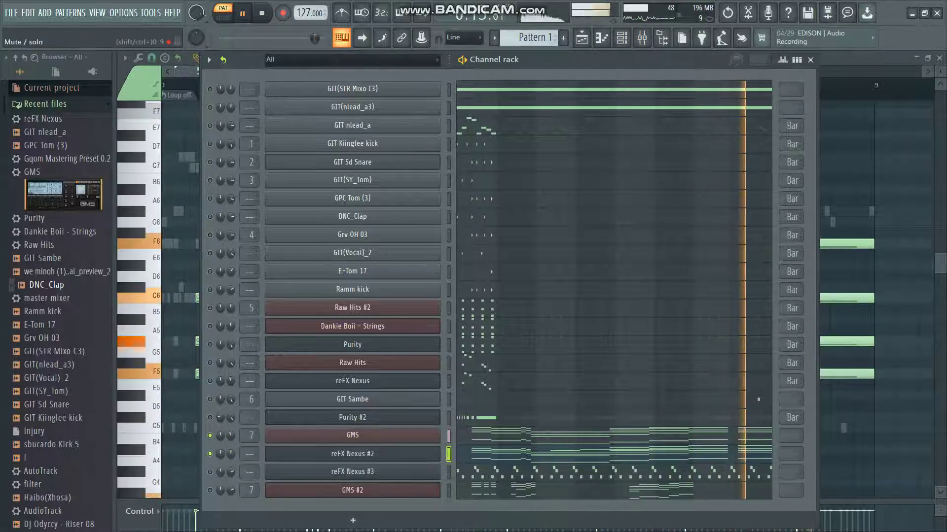
{"action": "key", "text": "space"}
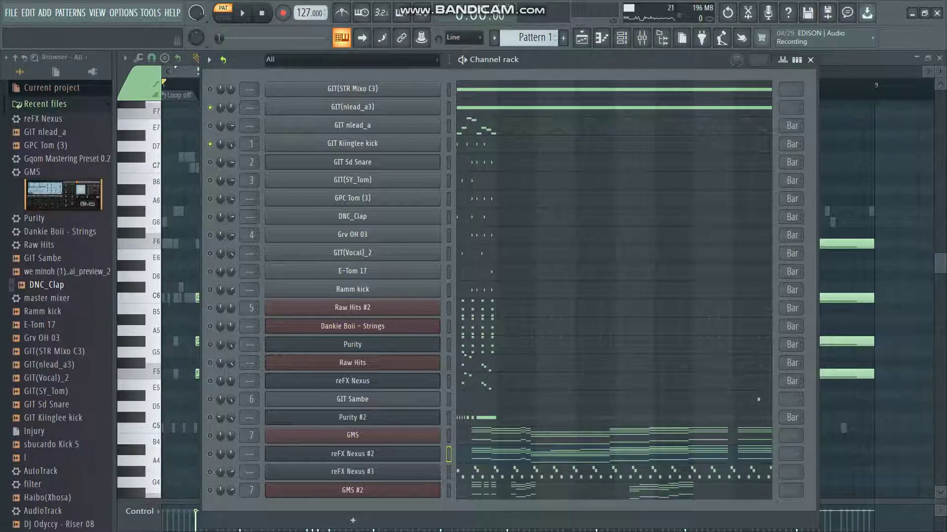
{"action": "key", "text": "space"}
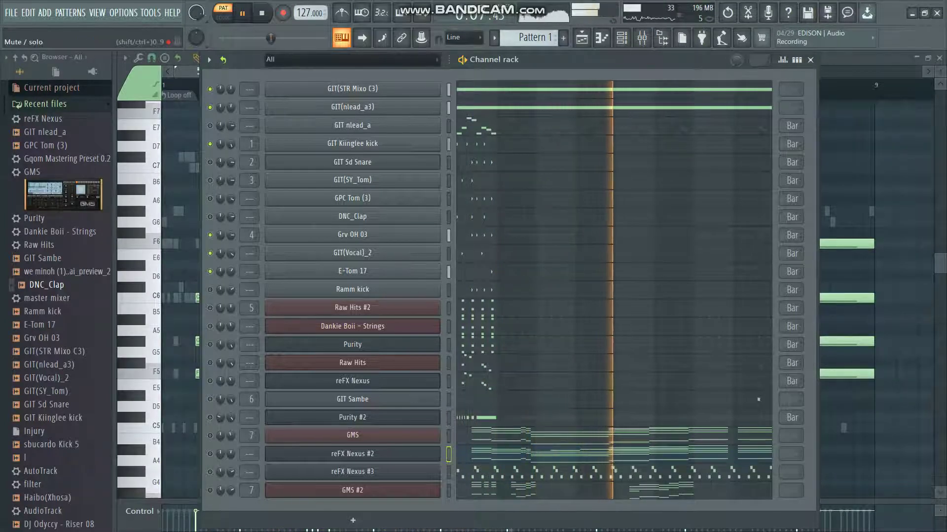
{"action": "left_click_drag", "start_coordinate": [281, 38], "coordinate": [308, 38]}
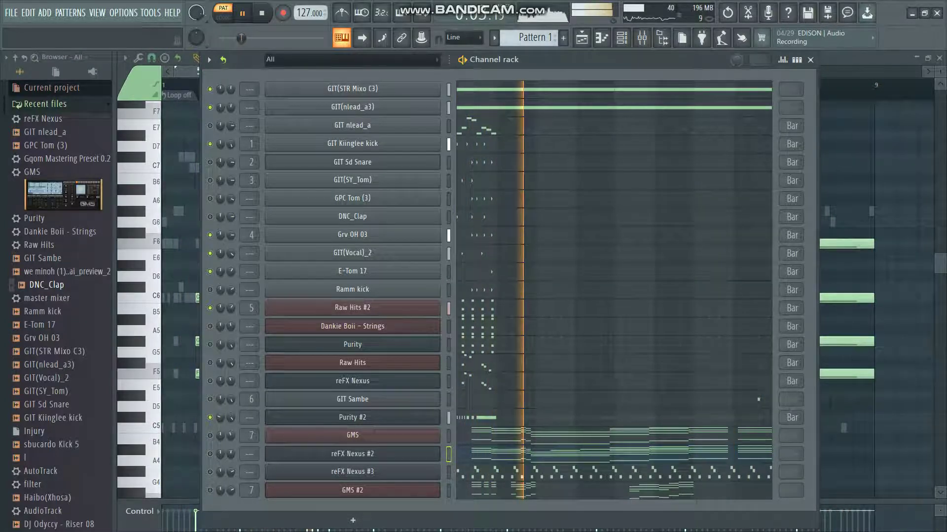
- Lower the Purity #2 volume and bring GIT nlead_a, DNC_Clap and GIT(SY_Tom) into the playing mix
{"action": "left_click_drag", "start_coordinate": [231, 417], "coordinate": [231, 429]}
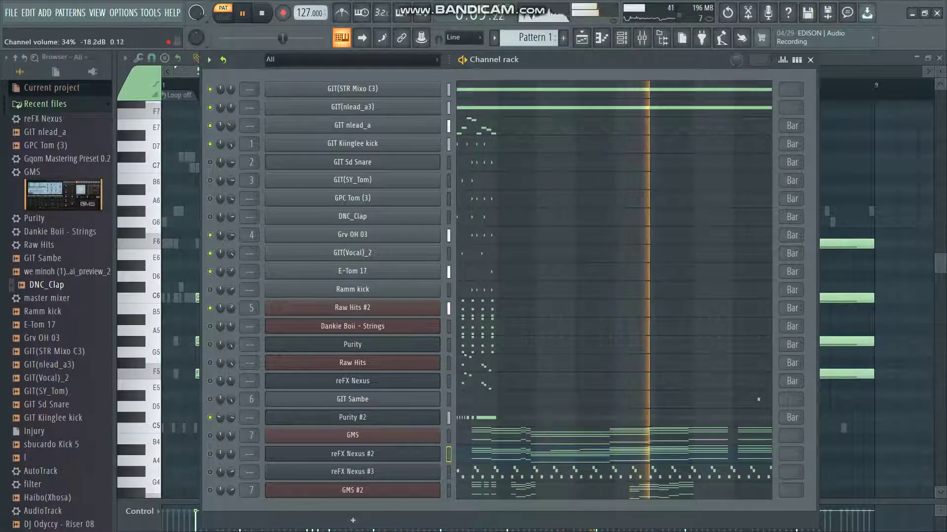
{"action": "left_click", "coordinate": [210, 144]}
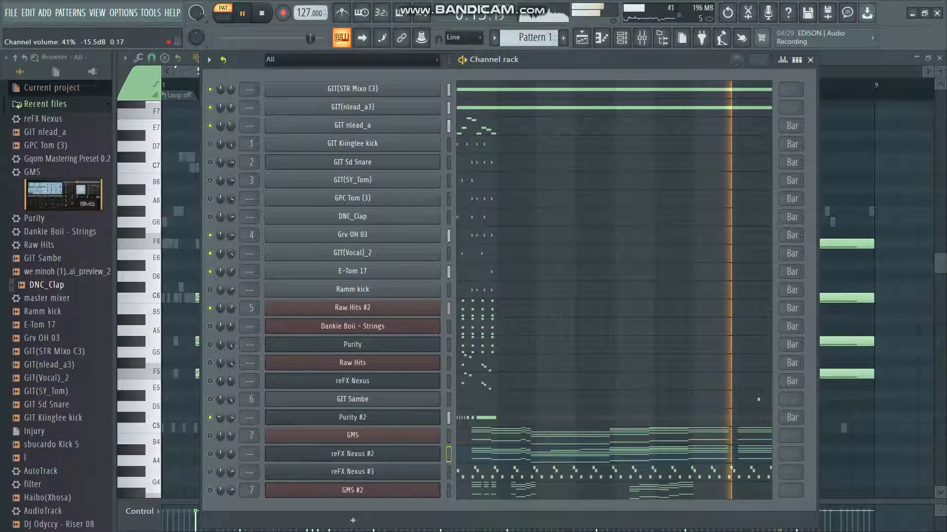
{"action": "left_click", "coordinate": [210, 144]}
{"action": "left_click", "coordinate": [210, 216]}
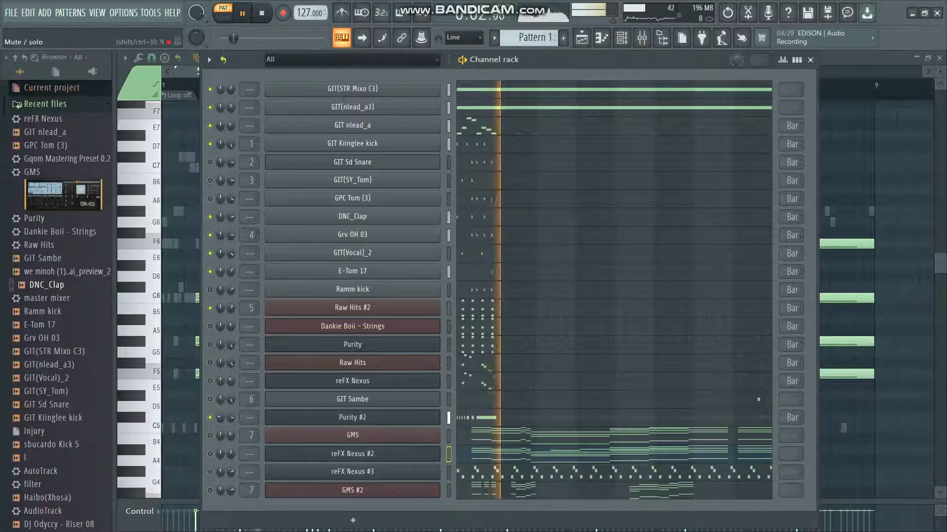
{"action": "left_click", "coordinate": [210, 181]}
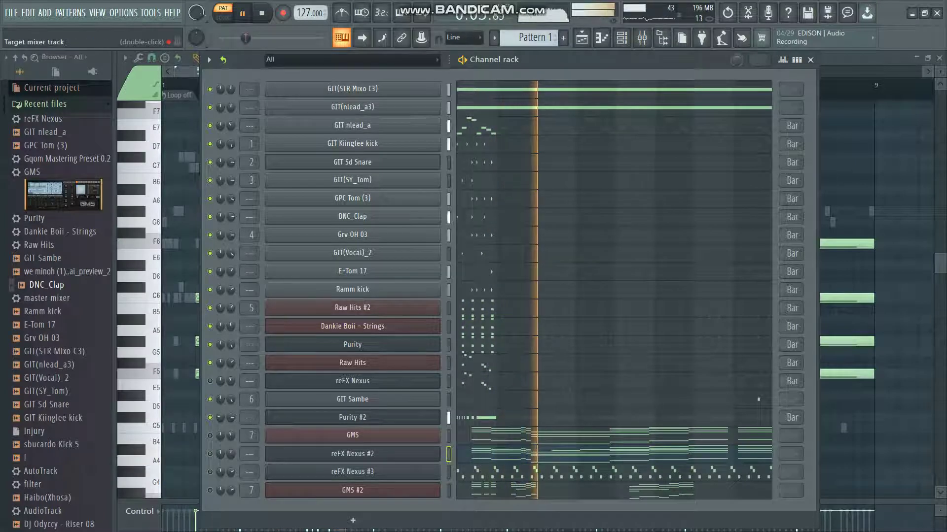
- Unmute the remaining channels except GMS #2 during playback and raise the reFX Nexus #2 volume slightly
{"action": "left_click", "coordinate": [210, 143]}
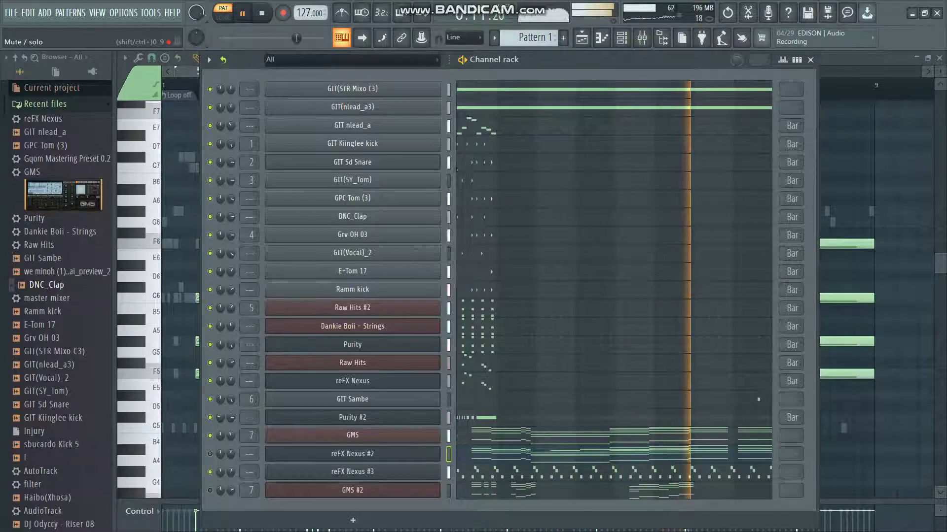
{"action": "left_click", "coordinate": [210, 144]}
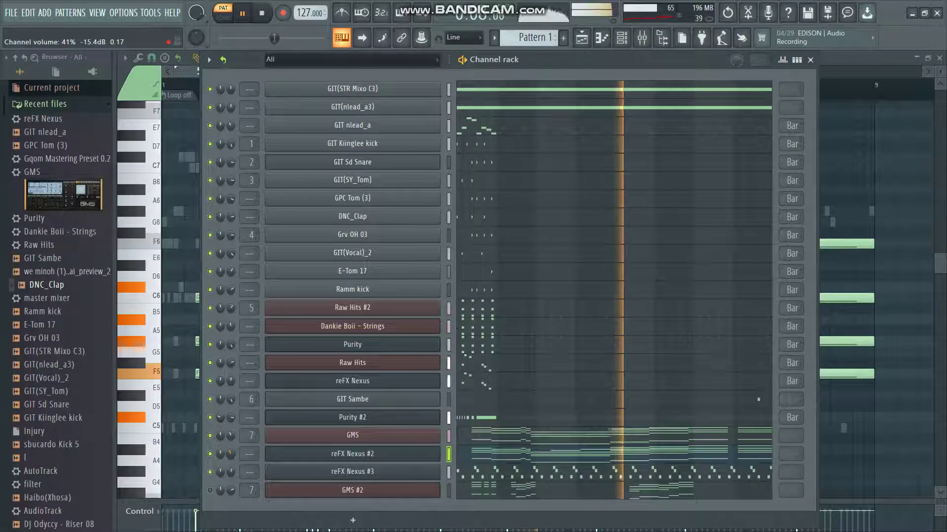
{"action": "left_click_drag", "start_coordinate": [230, 454], "coordinate": [230, 448]}
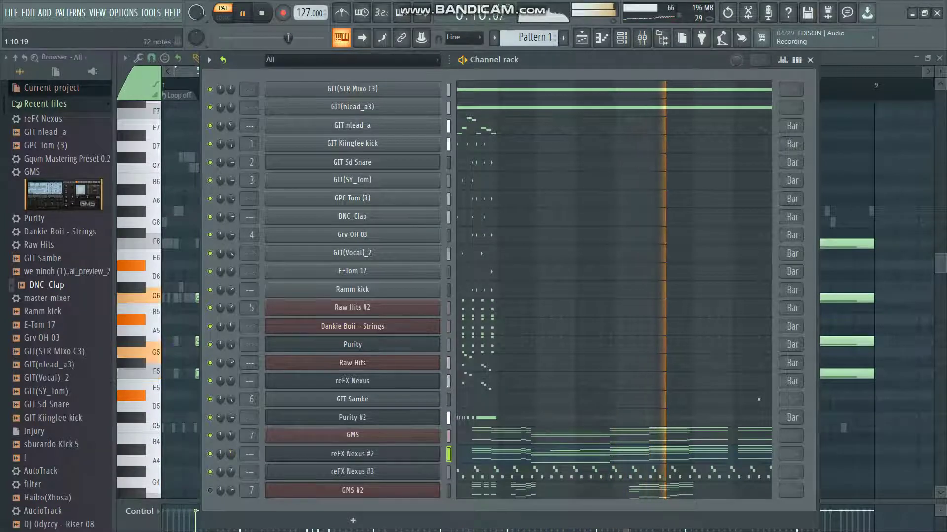
- Highlight the top melody notes of reFX Nexus #2 in the piano roll, from G#5 and A#5 up to the final F6
{"action": "key", "text": "F7"}
{"action": "key", "text": "F7"}
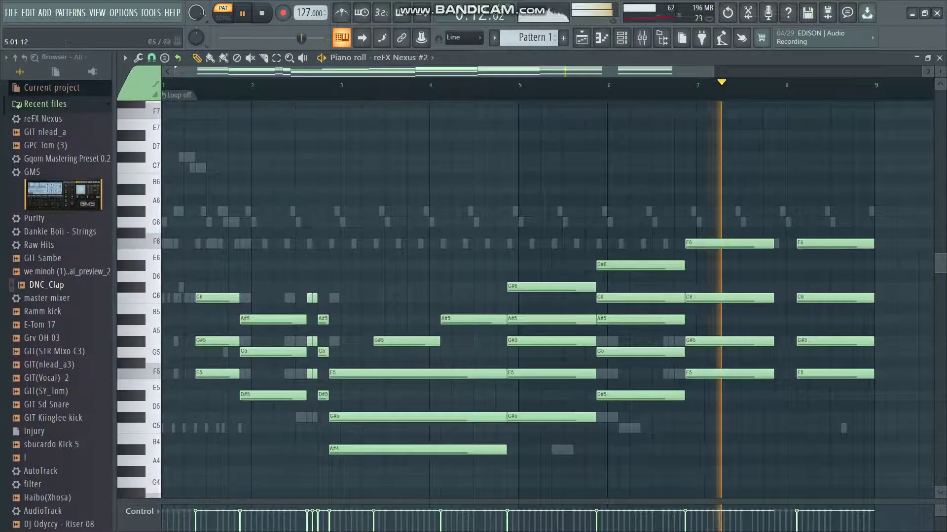
{"action": "left_click", "coordinate": [406, 341], "text": "ctrl"}
{"action": "left_click", "coordinate": [453, 320], "text": "ctrl+shift"}
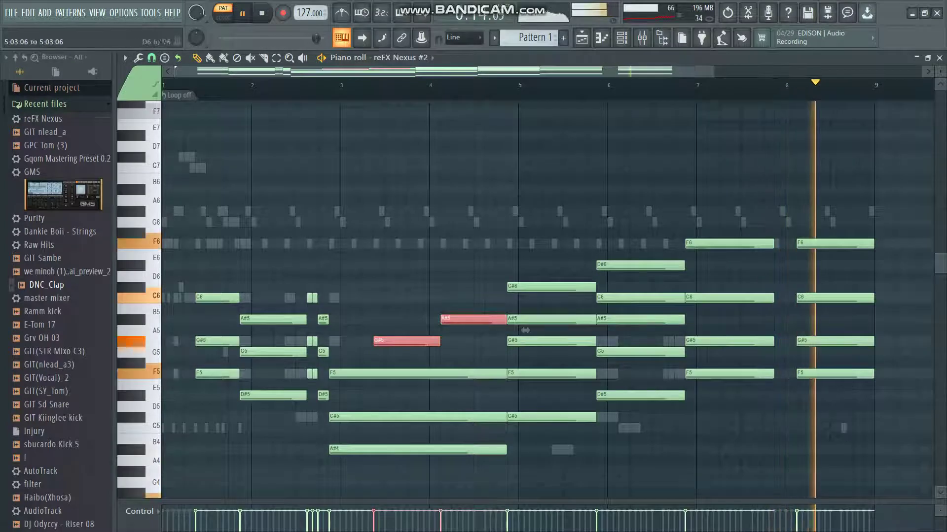
{"action": "left_click", "coordinate": [526, 287], "text": "ctrl+shift"}
{"action": "left_click", "coordinate": [618, 265], "text": "ctrl+shift"}
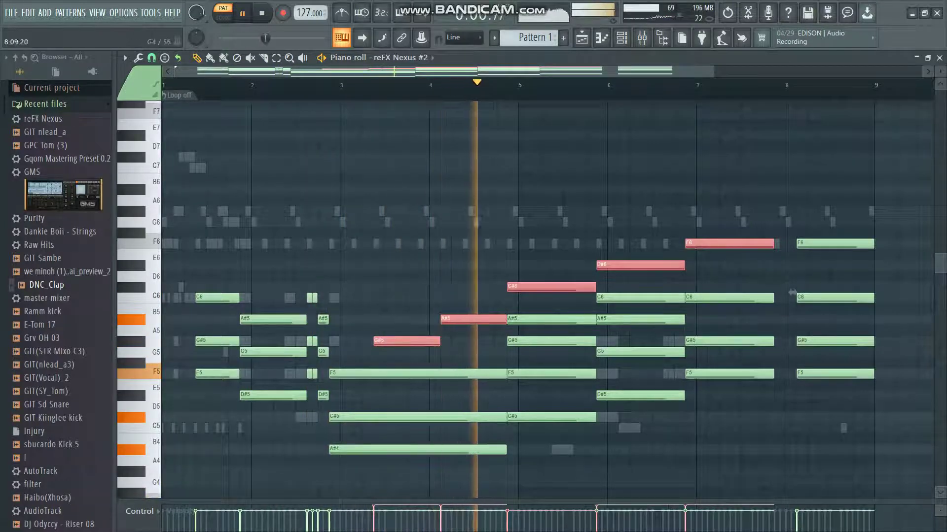
{"action": "left_click", "coordinate": [845, 243]}
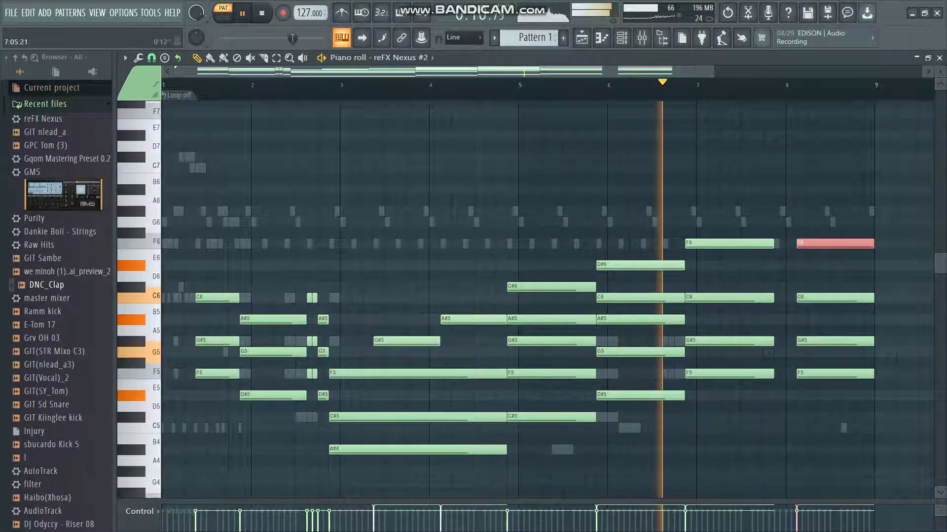
- Mute GMS and reFX Nexus #2 during playback and switch GIT Kiinglee kick in and out of the mix
{"action": "left_click", "coordinate": [621, 37]}
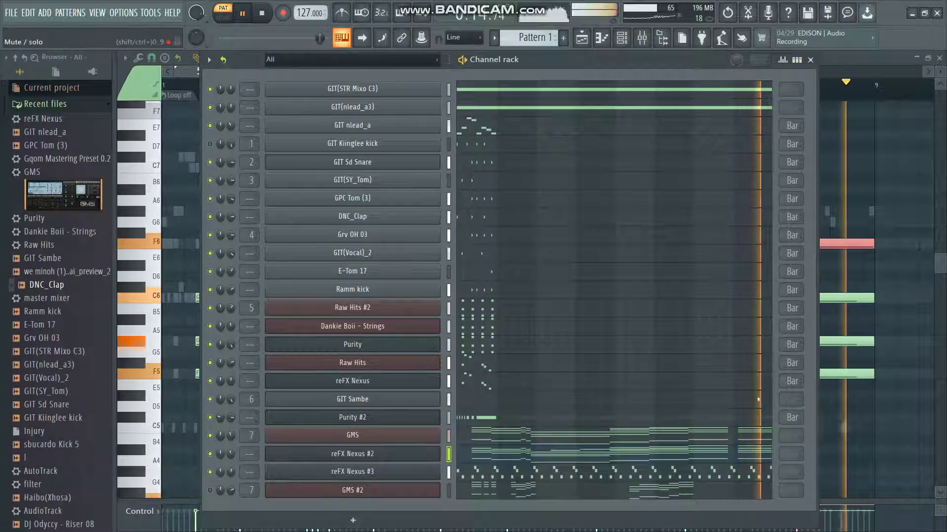
{"action": "left_click", "coordinate": [210, 144]}
{"action": "left_click", "coordinate": [210, 435]}
{"action": "left_click", "coordinate": [210, 453]}
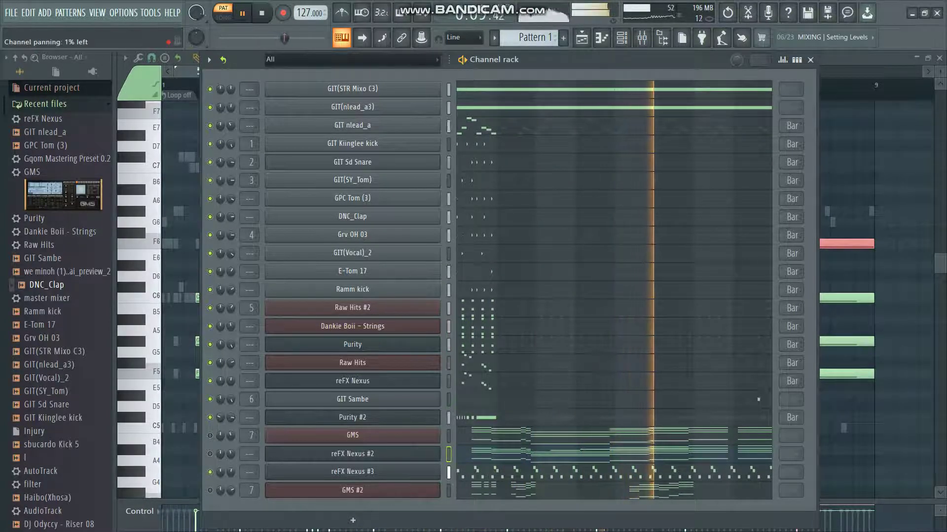
{"action": "left_click", "coordinate": [210, 143]}
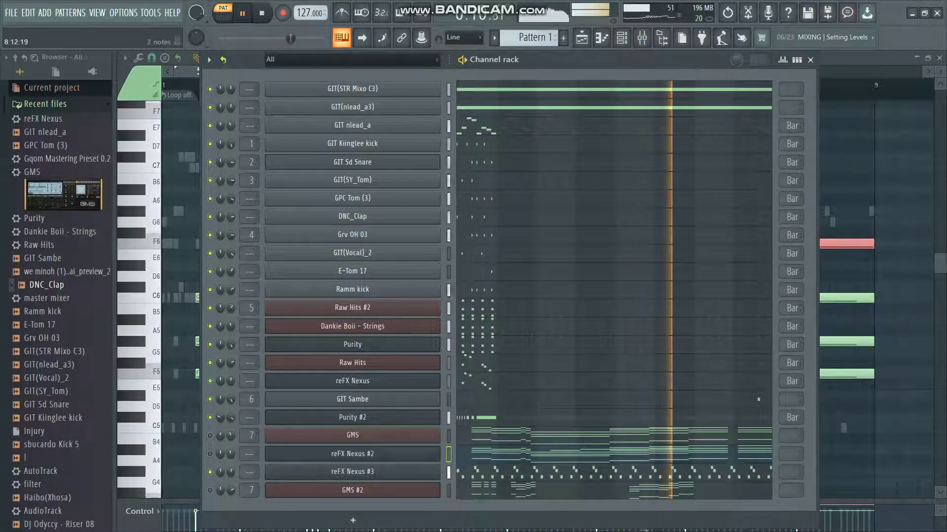
- Title the project "free flp !!!!!", enter the author's name and enable showing the info on opening
{"action": "left_click", "coordinate": [847, 14]}
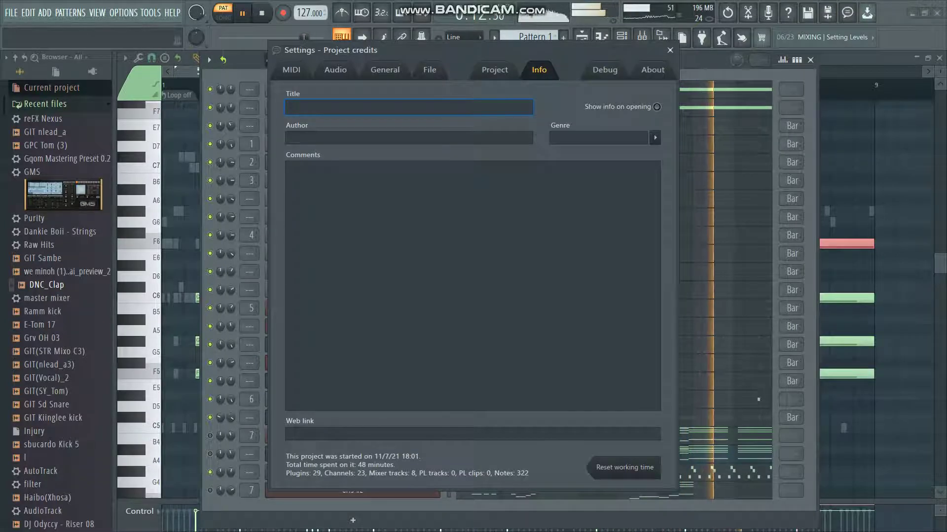
{"action": "type", "text": "free flp"}
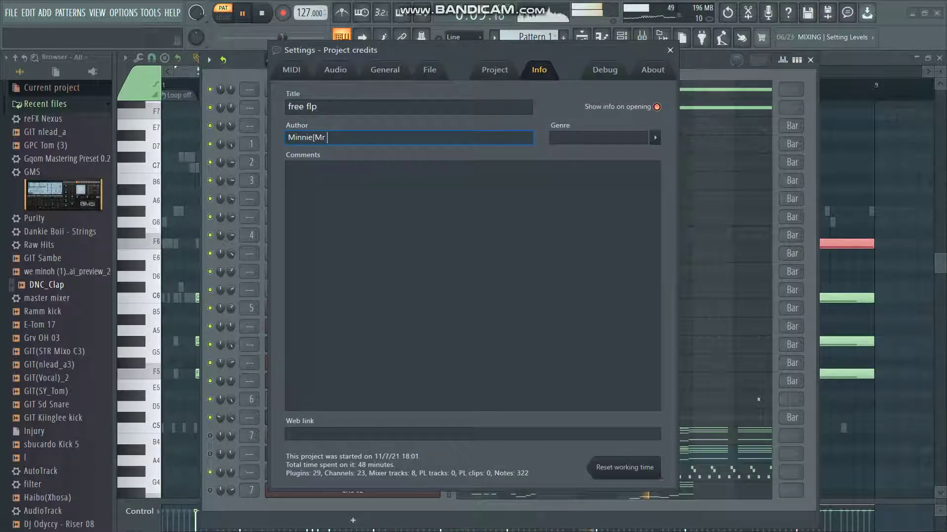
{"action": "type", "text": "a"}
{"action": "key", "text": "BackSpace"}
{"action": "key", "text": "BackSpace"}
{"action": "type", "text": "am]"}
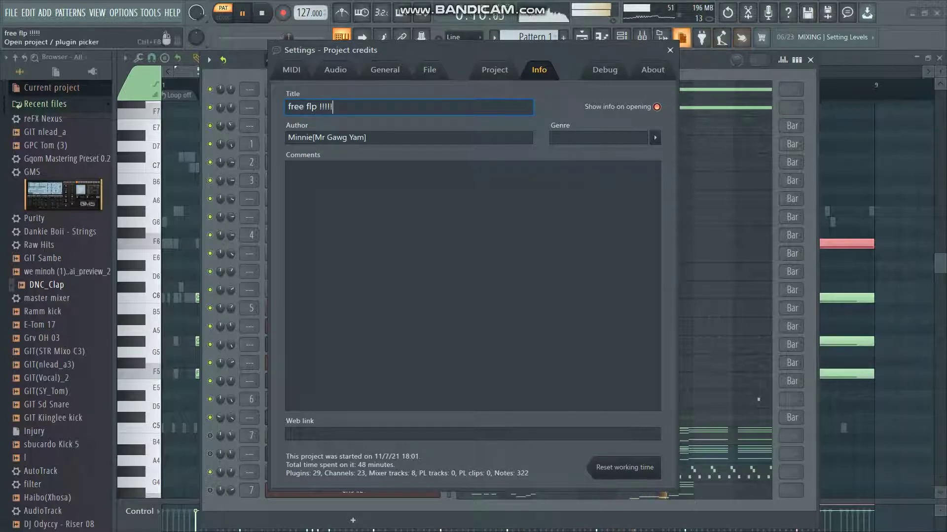
{"action": "left_click", "coordinate": [669, 50]}
- Mute GIT Kiinglee kick and bring GMS #2 into the playing mix
{"action": "left_click", "coordinate": [210, 144]}
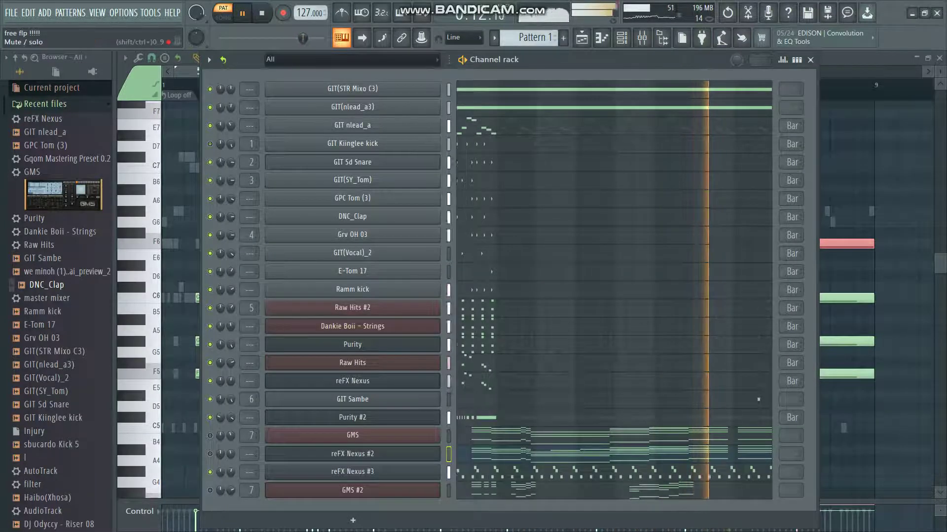
{"action": "left_click", "coordinate": [210, 490]}
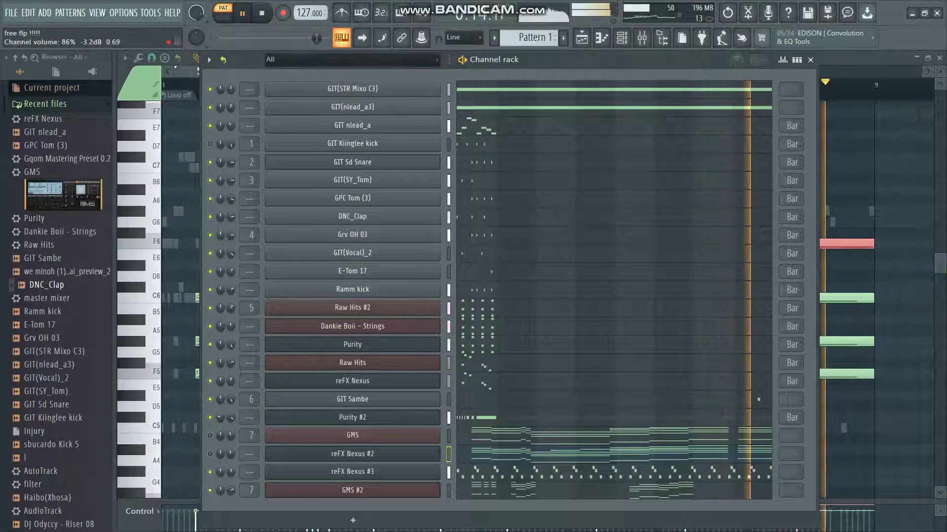